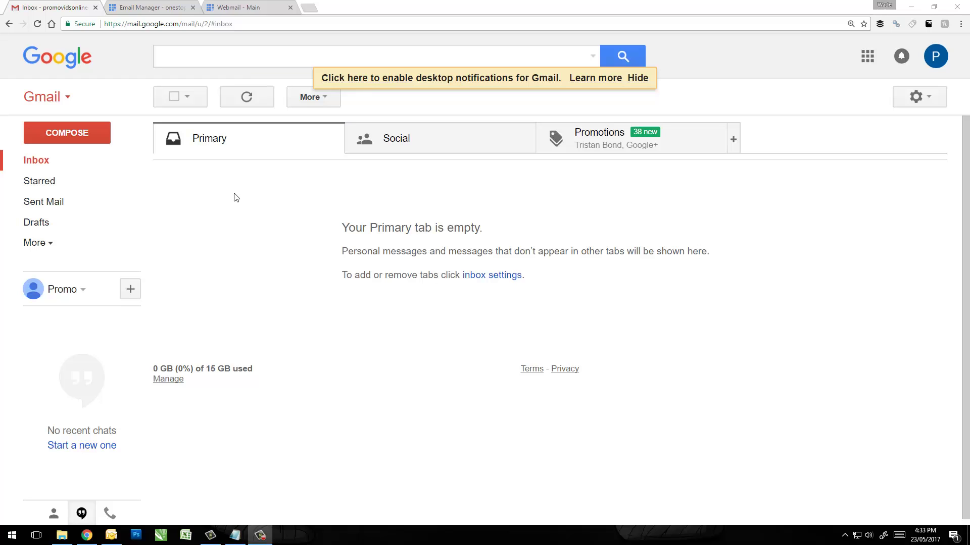
Review Bluehost's mail server username and SSL settings (ports 993, 995, 465), then return to Gmail.
click(156, 9)
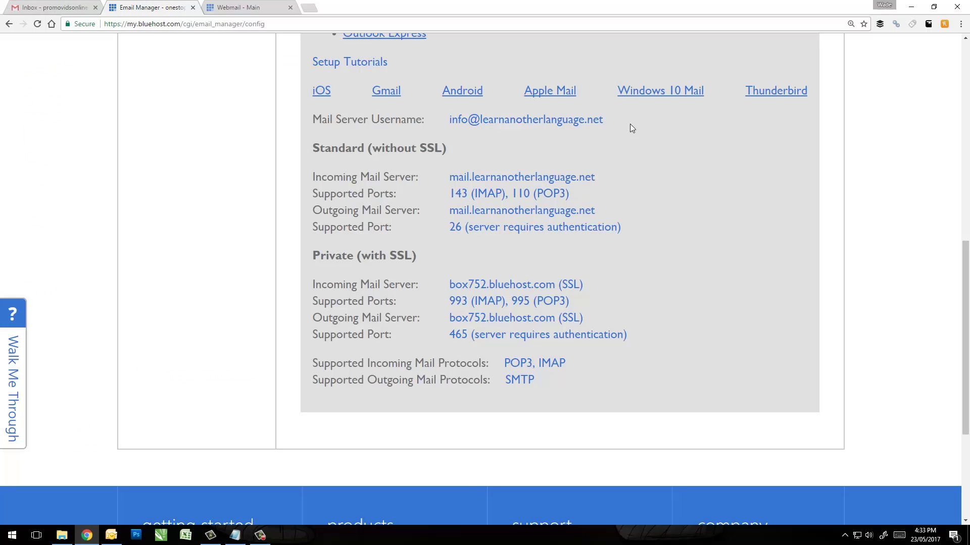
mouse_move(634, 126)
mouse_down()
mouse_move(346, 130)
mouse_move(321, 147)
mouse_move(649, 130)
mouse_up()
drag(449, 152, 418, 151)
drag(335, 256, 379, 256)
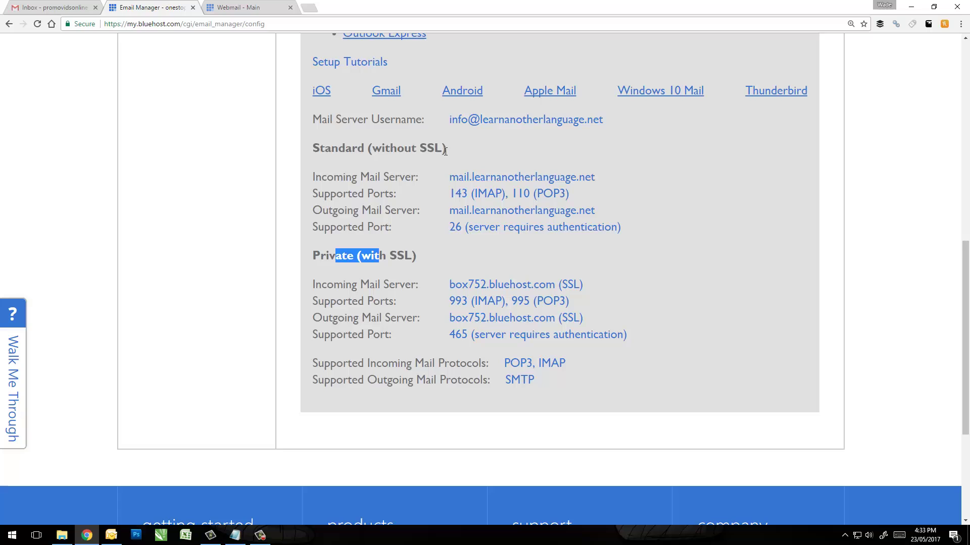
drag(446, 149, 385, 149)
click(405, 248)
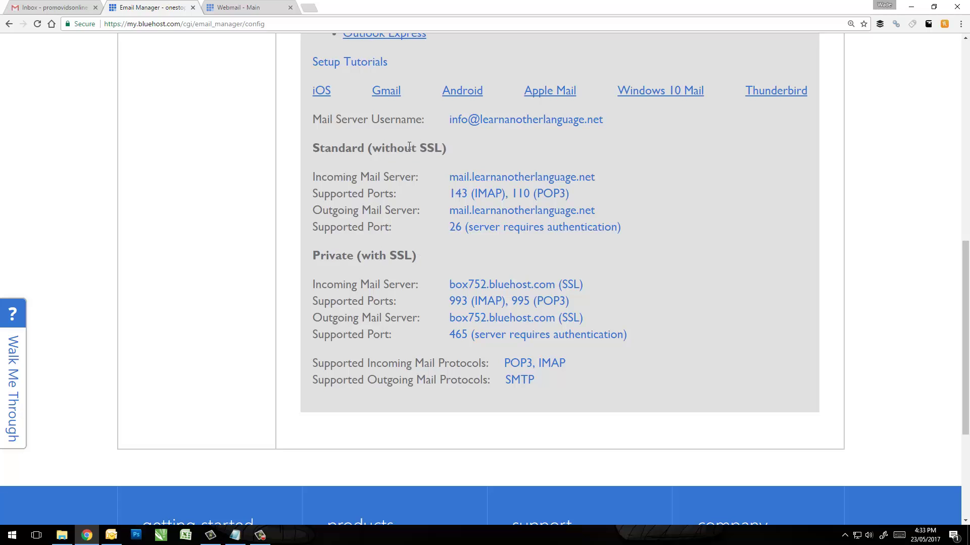
click(64, 8)
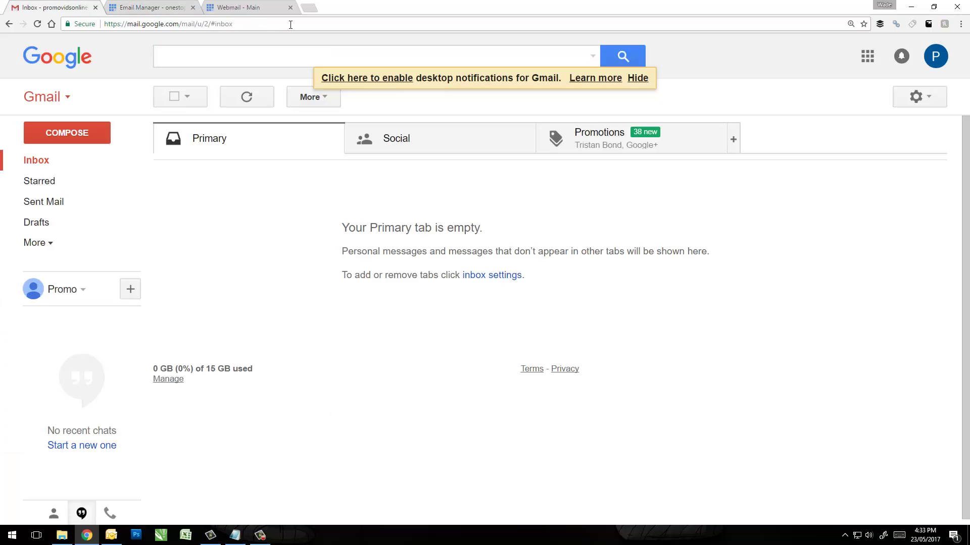
Check the Horde webmail inbox holding the 'Testing! How are you?' message, then return to Gmail.
click(249, 8)
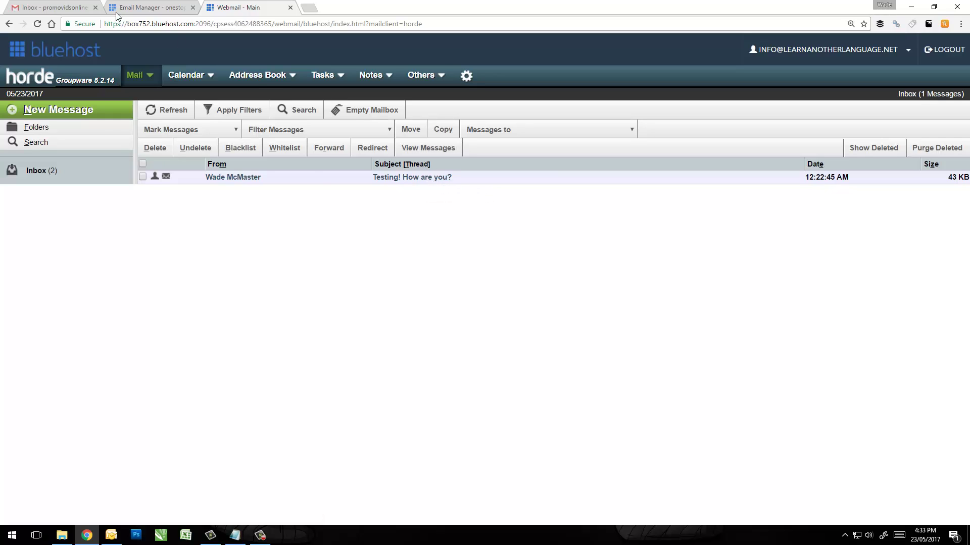
click(72, 9)
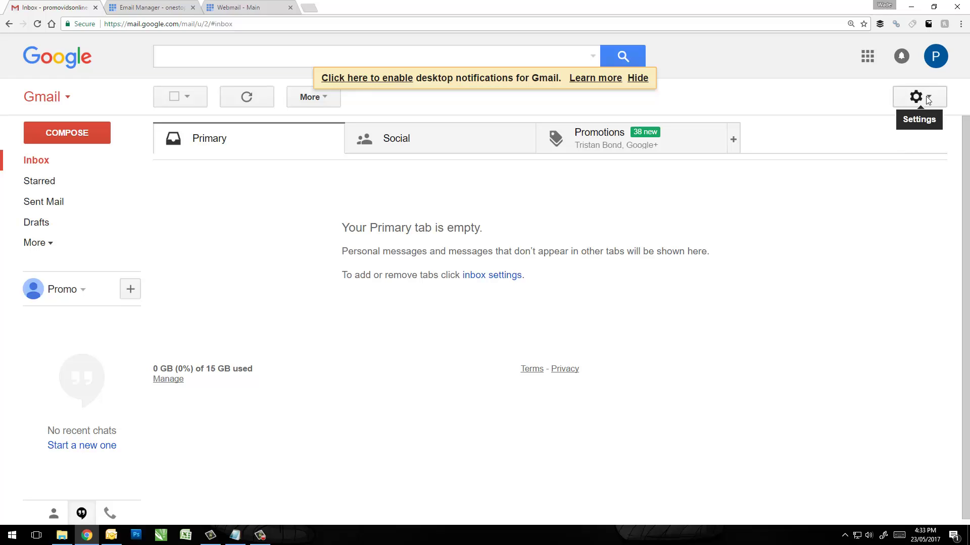
Open Gmail's full settings on the Accounts and Import tab.
click(928, 100)
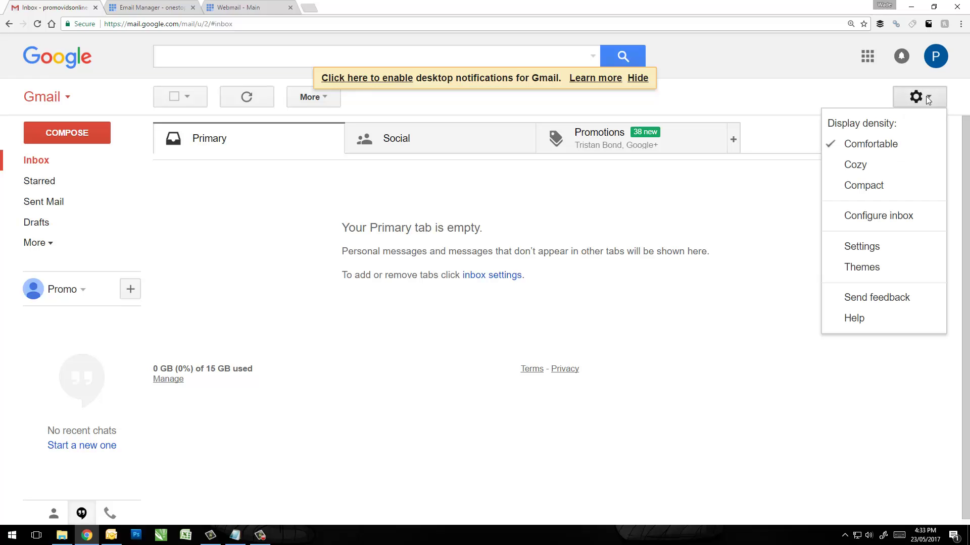
click(872, 253)
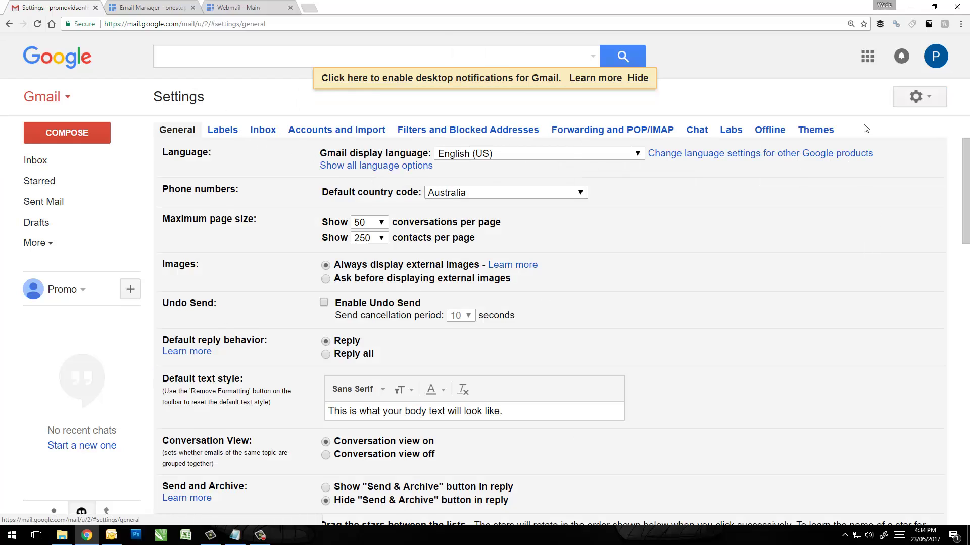
click(345, 133)
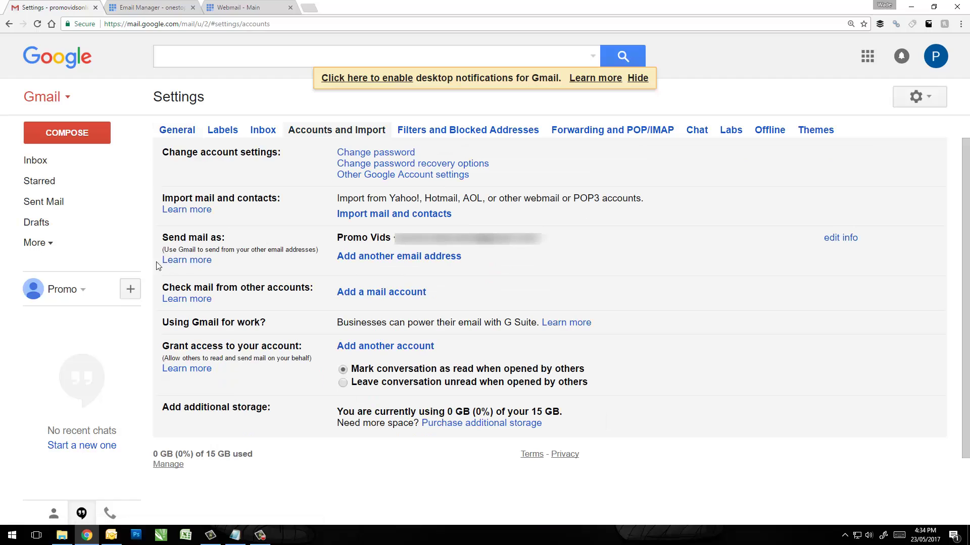
Start adding a send-as address and replace the Name with the test-account sender name.
click(426, 258)
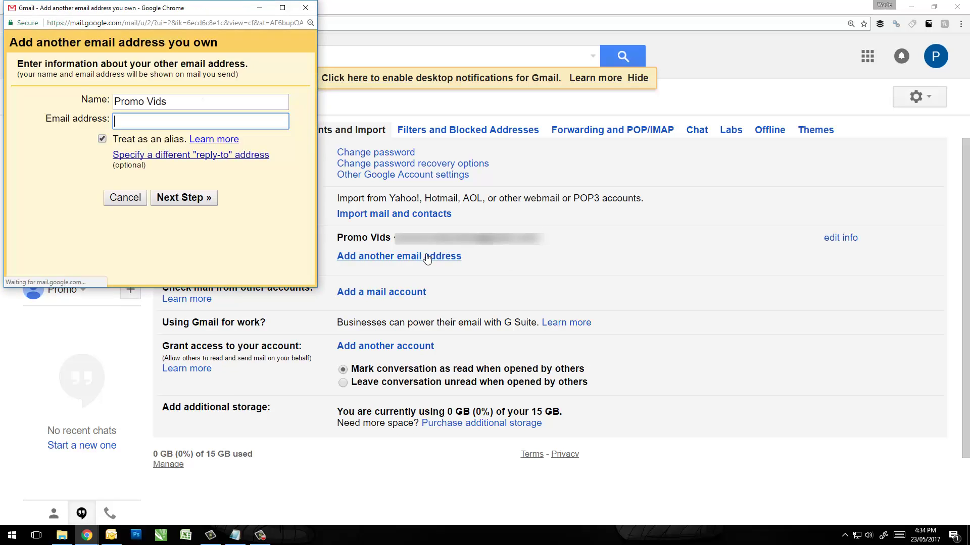
drag(134, 12, 337, 152)
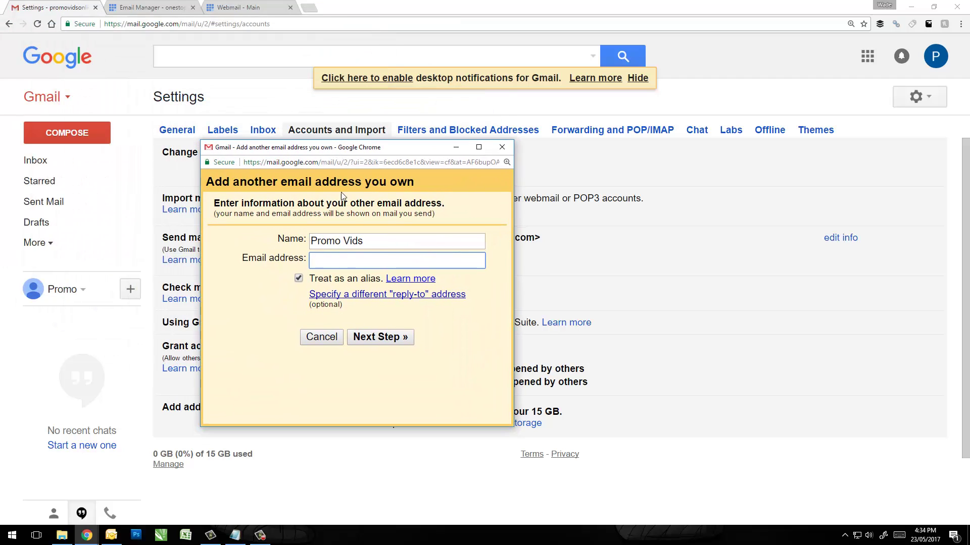
drag(366, 242, 238, 215)
text(Wa)
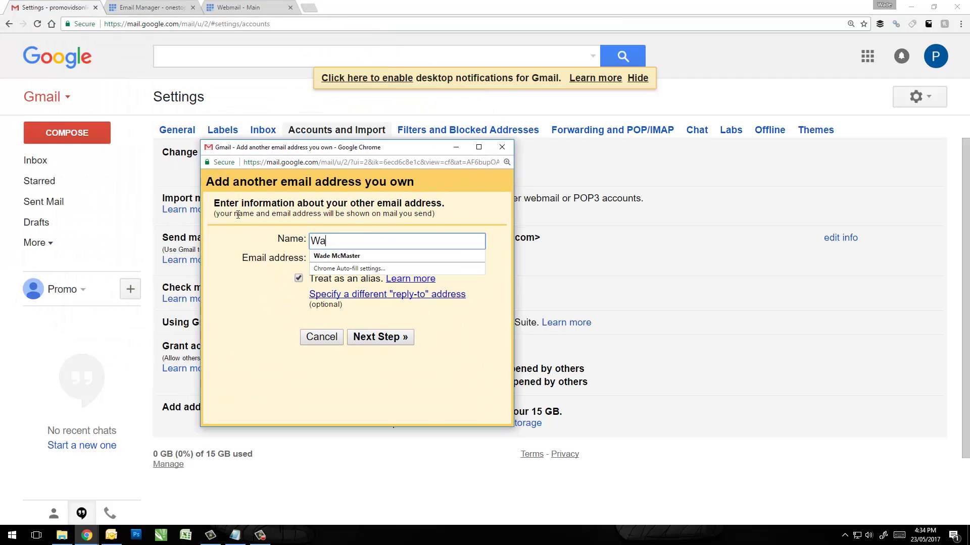
text(de's)
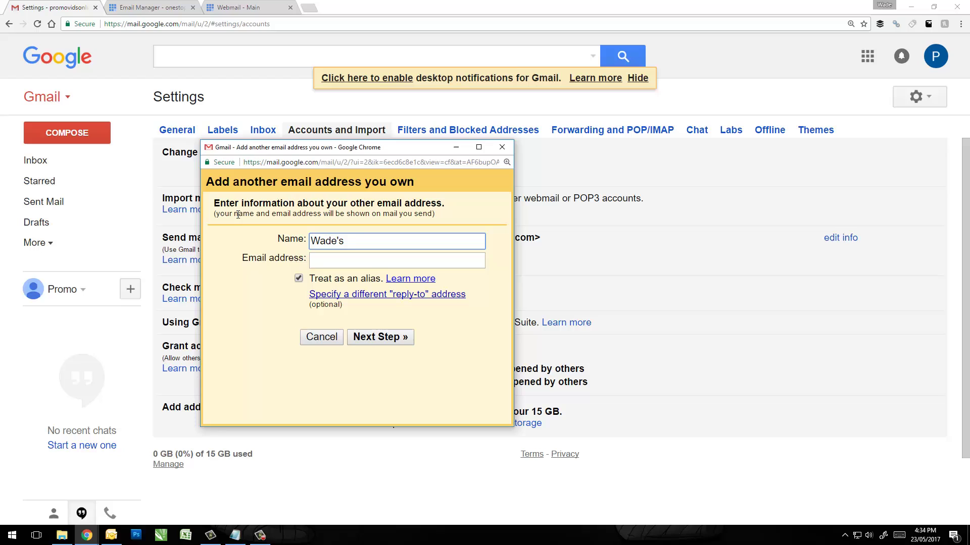
text( Test Account)
Check the Bluehost server details, then autofill the Bluehost info address as the email address.
click(169, 7)
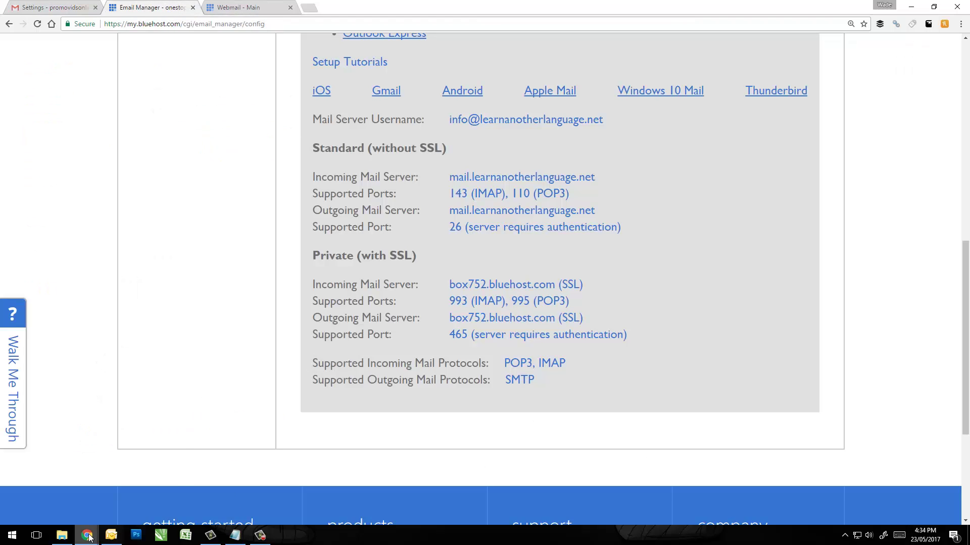
mouse_move(87, 536)
click(148, 502)
drag(376, 147, 807, 154)
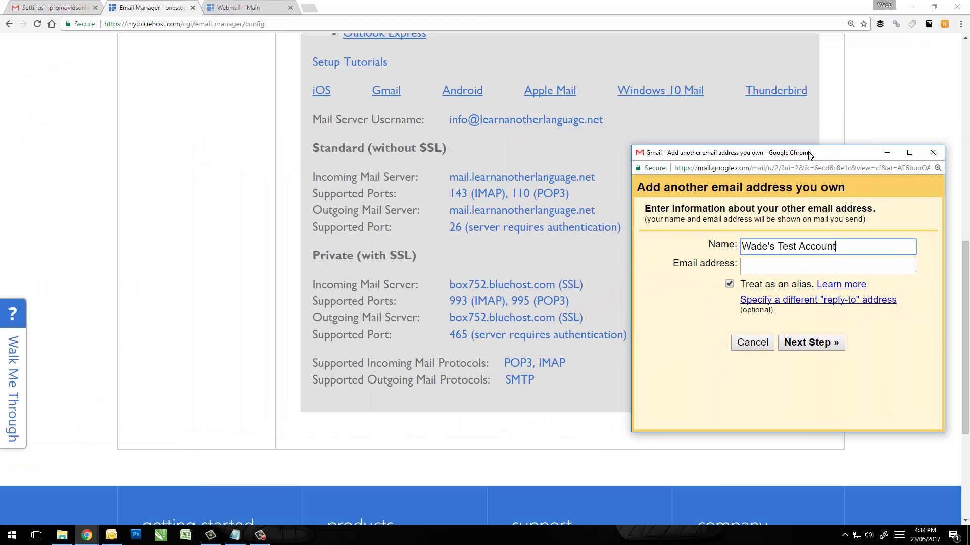
click(801, 272)
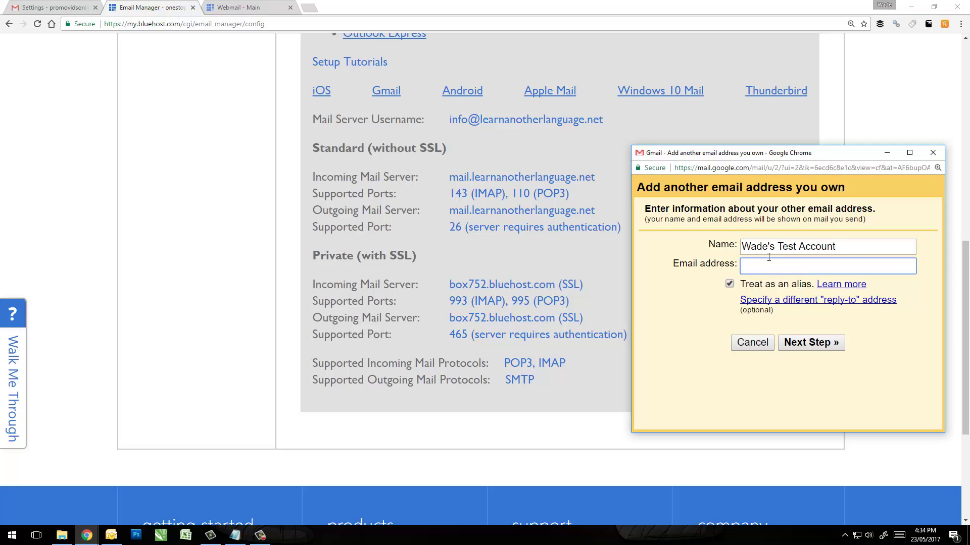
text(i)
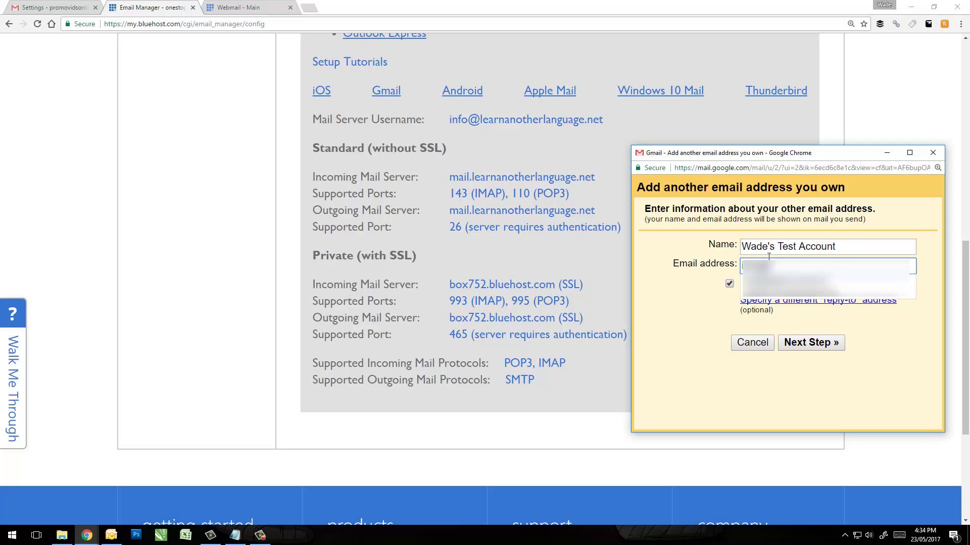
key(Down)
key(Return)
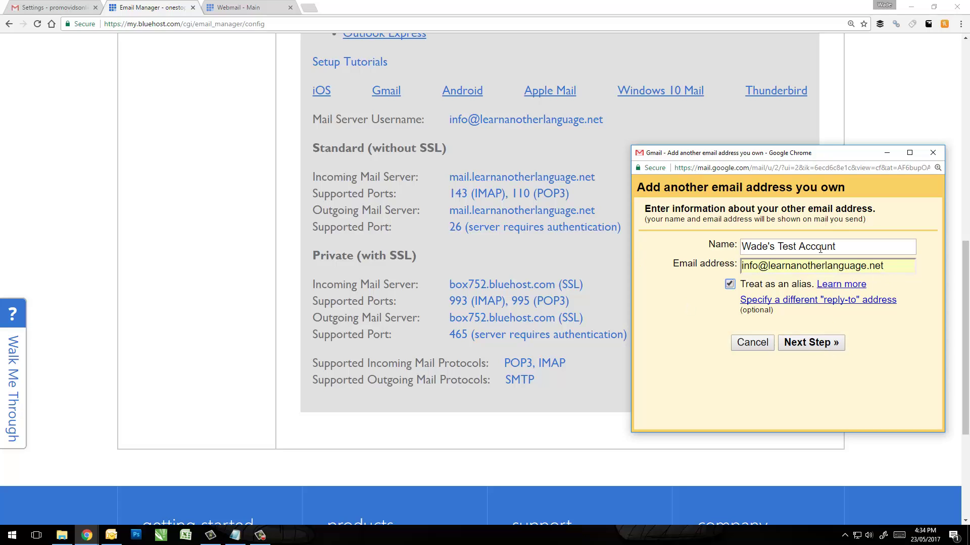
Set SMTP server box752.bluehost.com with the full Bluehost address as username.
click(813, 343)
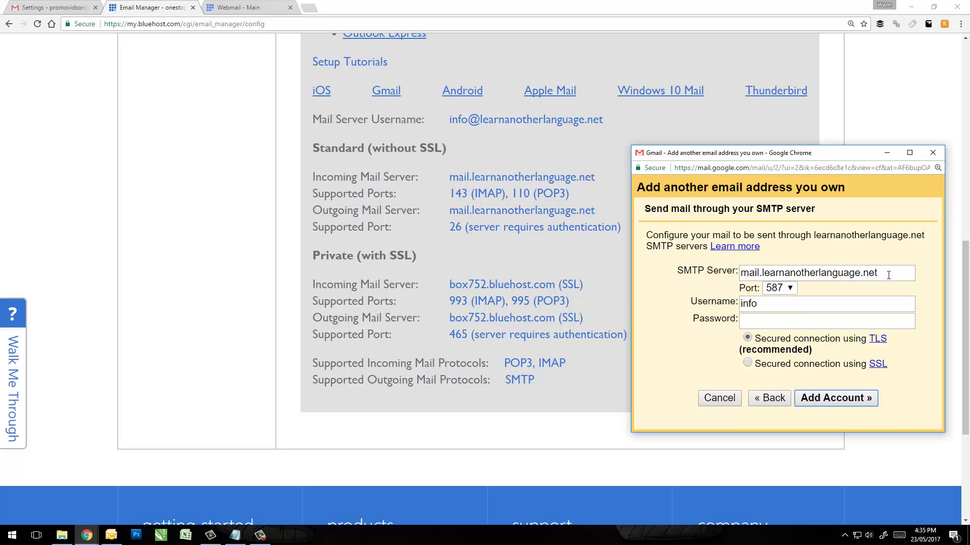
drag(904, 273, 739, 274)
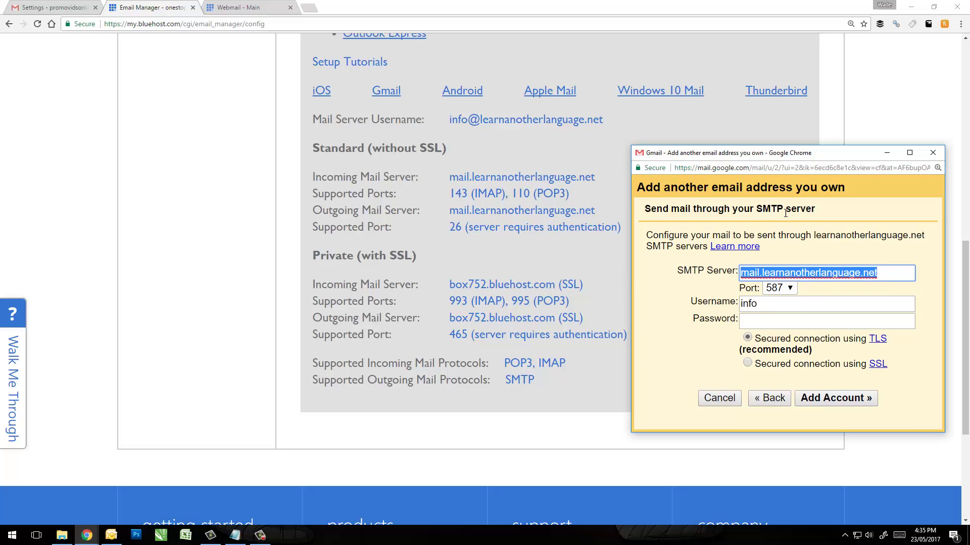
text(box)
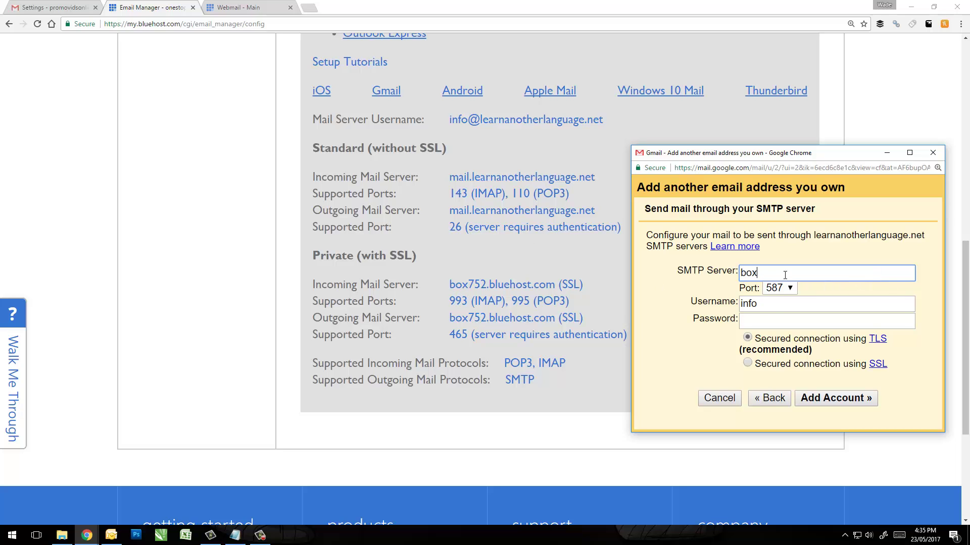
text(752.bluehost.com)
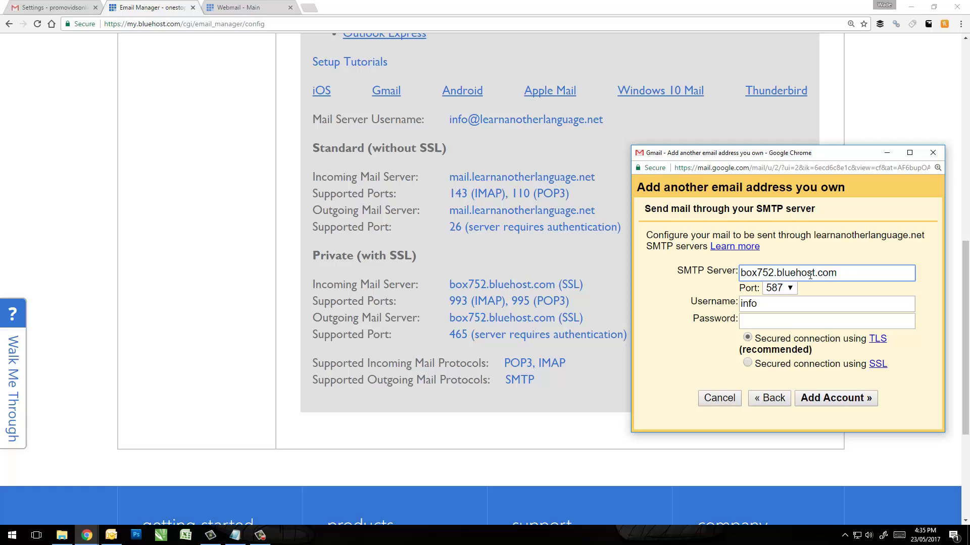
click(778, 308)
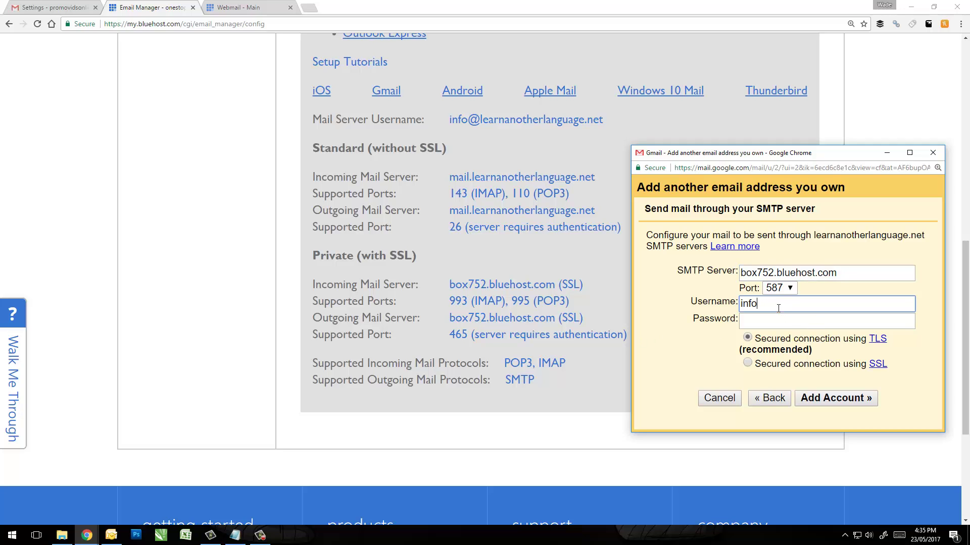
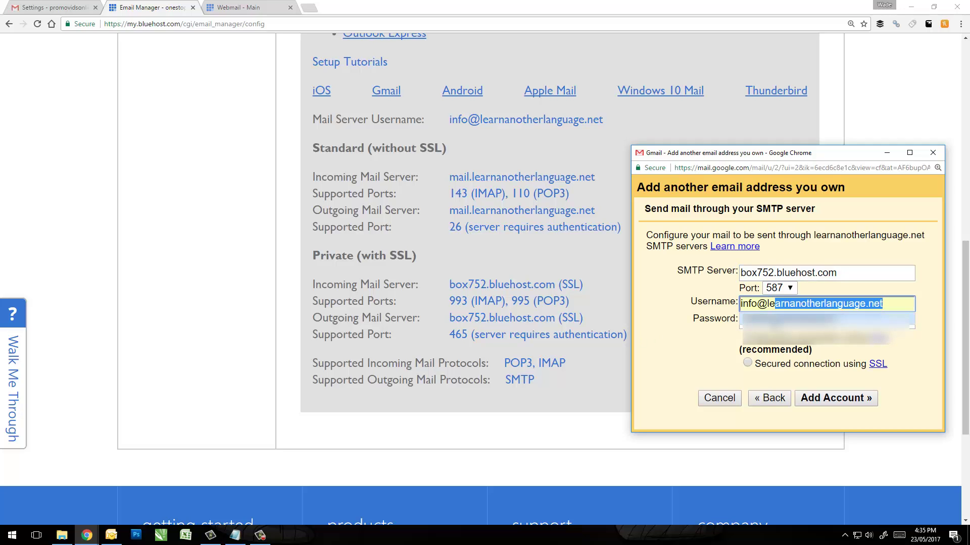
click(778, 322)
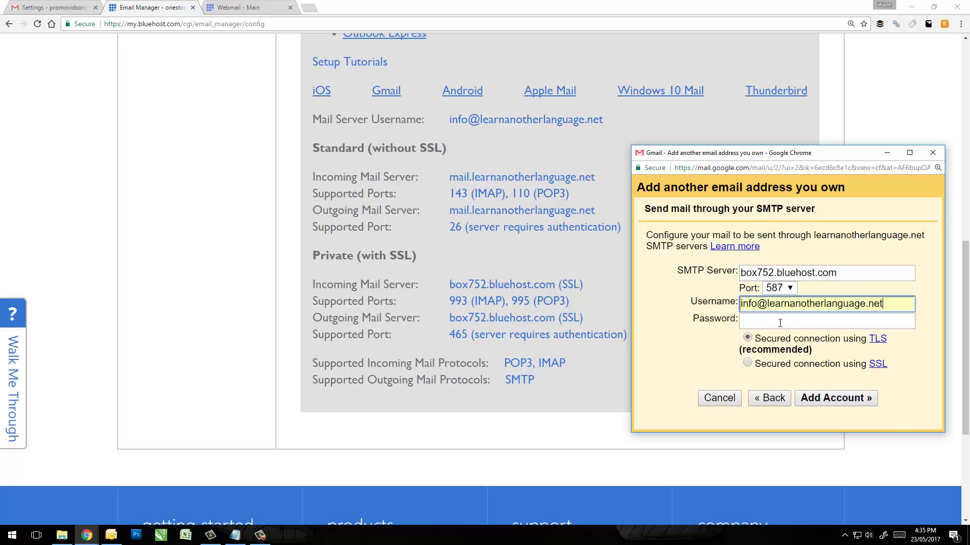
Paste the account password, choose SSL on port 465, and add the account.
key(super+e)
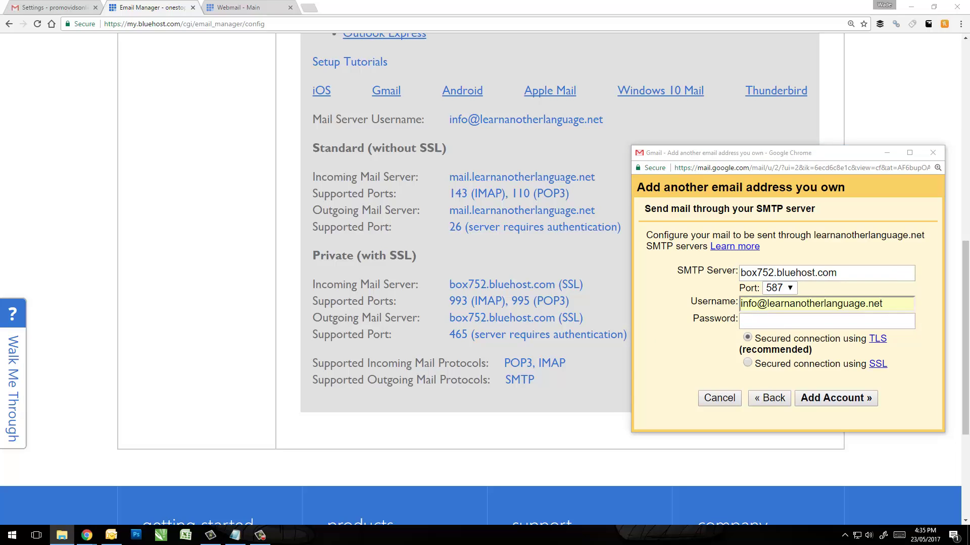
key(alt+Tab)
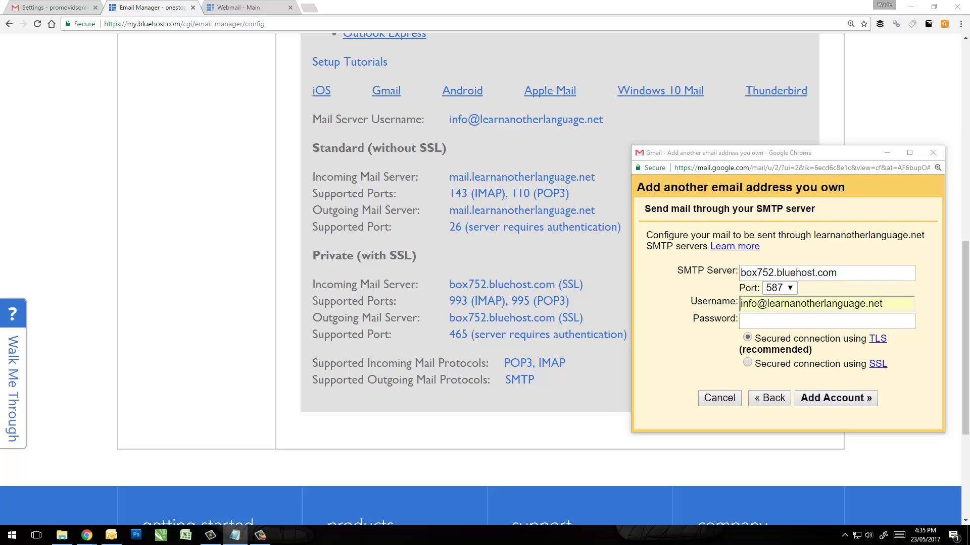
click(754, 327)
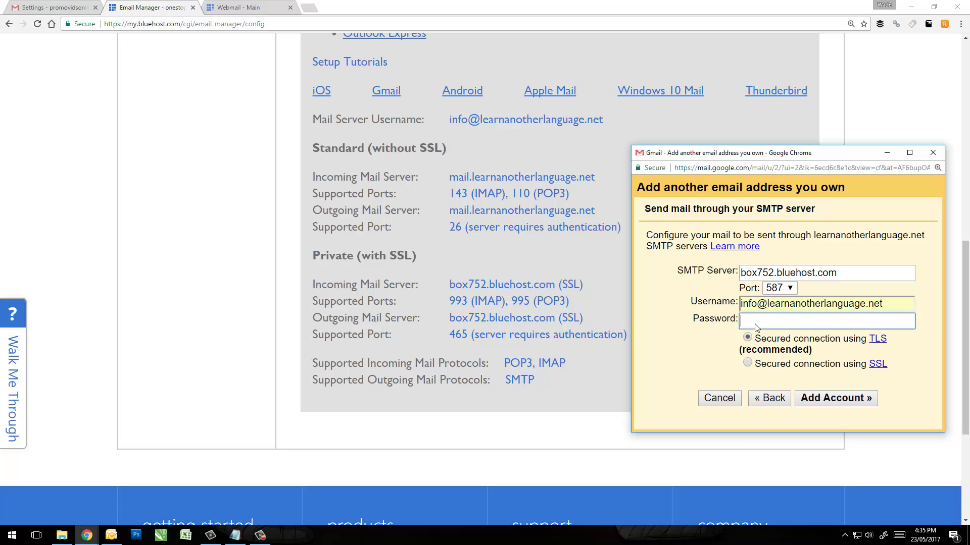
right_click(755, 323)
click(796, 385)
click(748, 363)
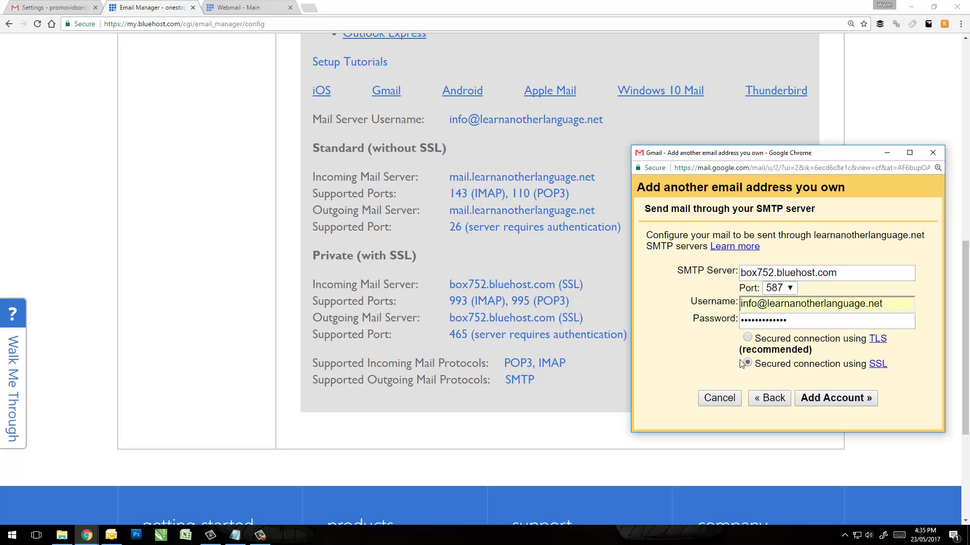
click(783, 289)
click(789, 291)
click(789, 288)
click(790, 314)
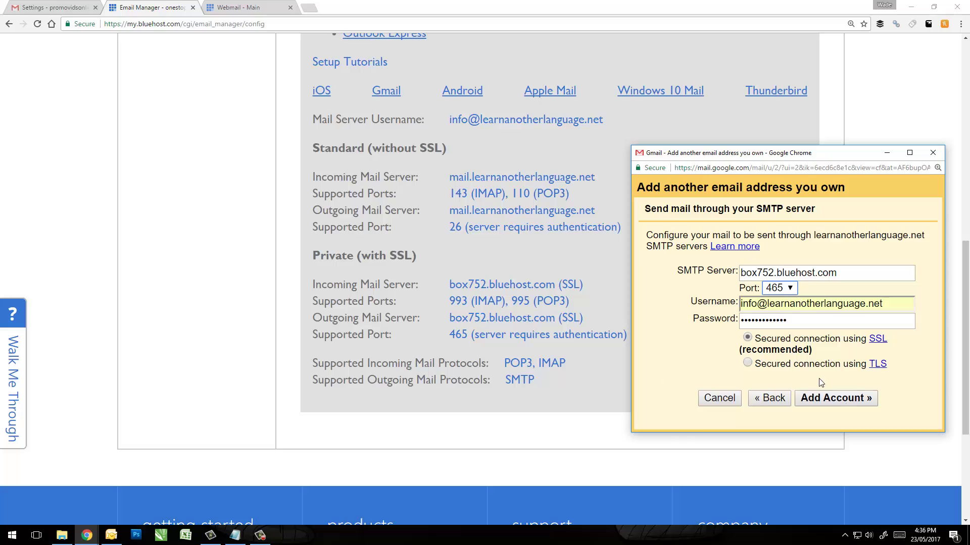
click(849, 401)
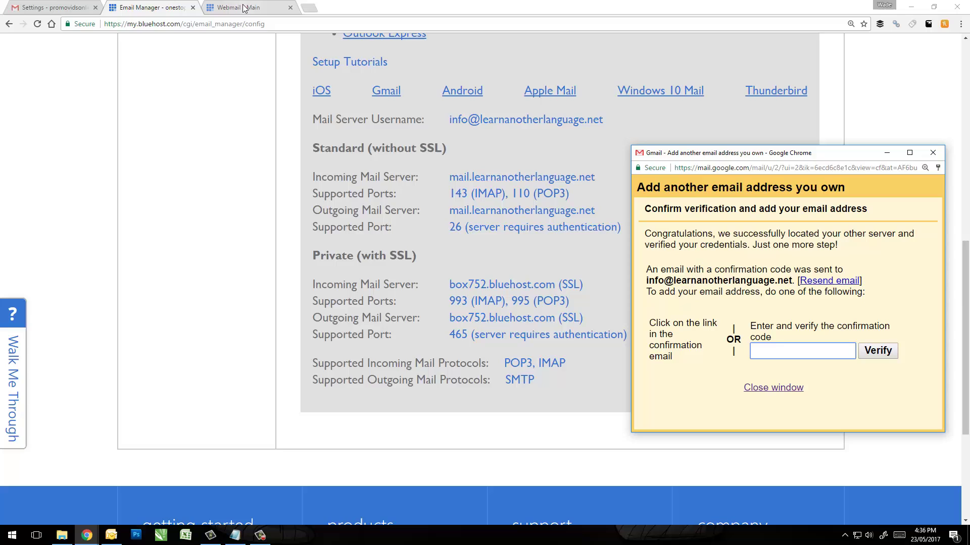
Open the 'Gmail Confirmation - Send Mail as' message in Horde and copy its confirmation code.
click(245, 7)
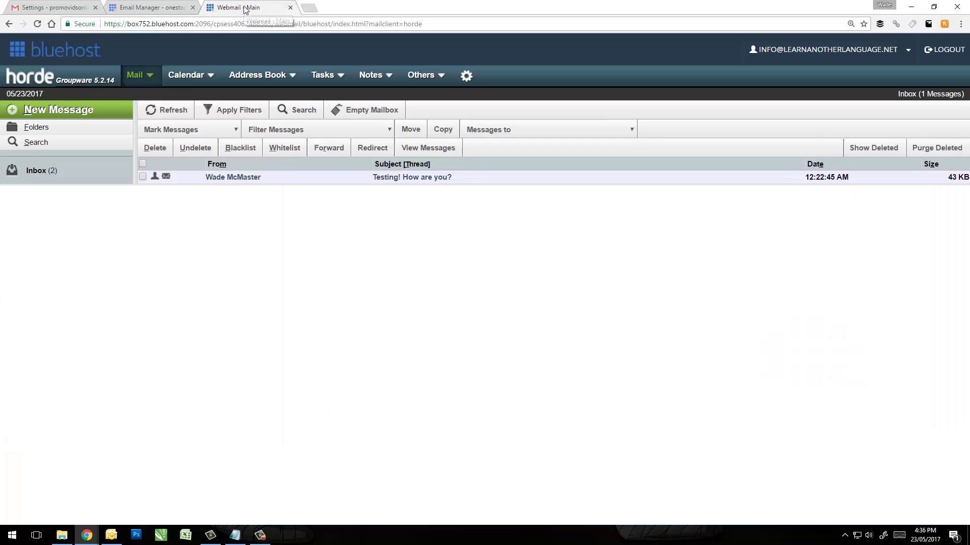
click(45, 171)
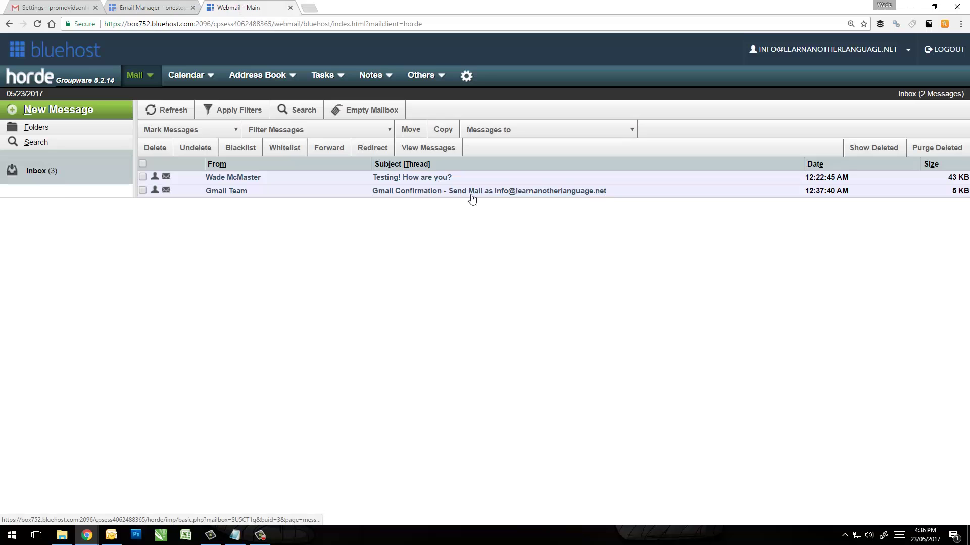
click(460, 192)
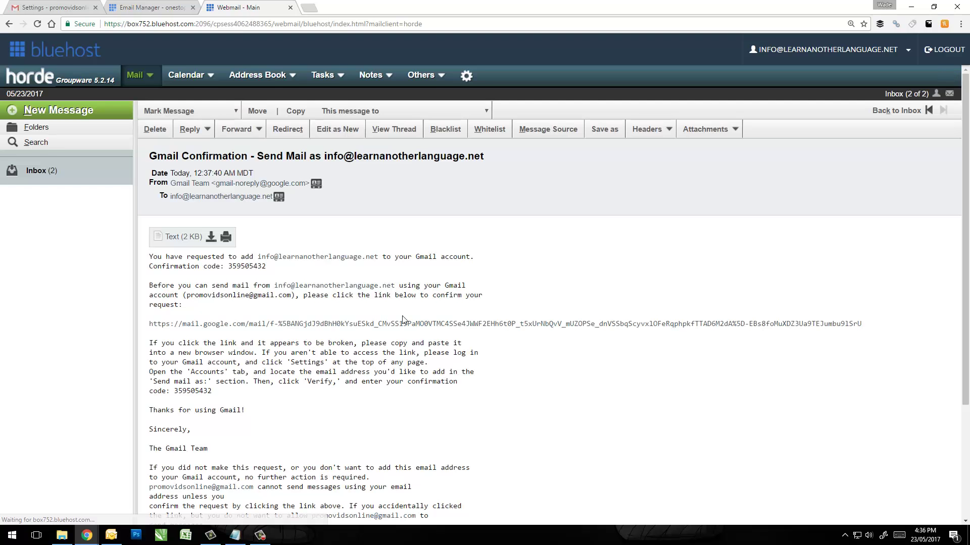
drag(270, 271, 227, 268)
right_click(241, 268)
click(256, 277)
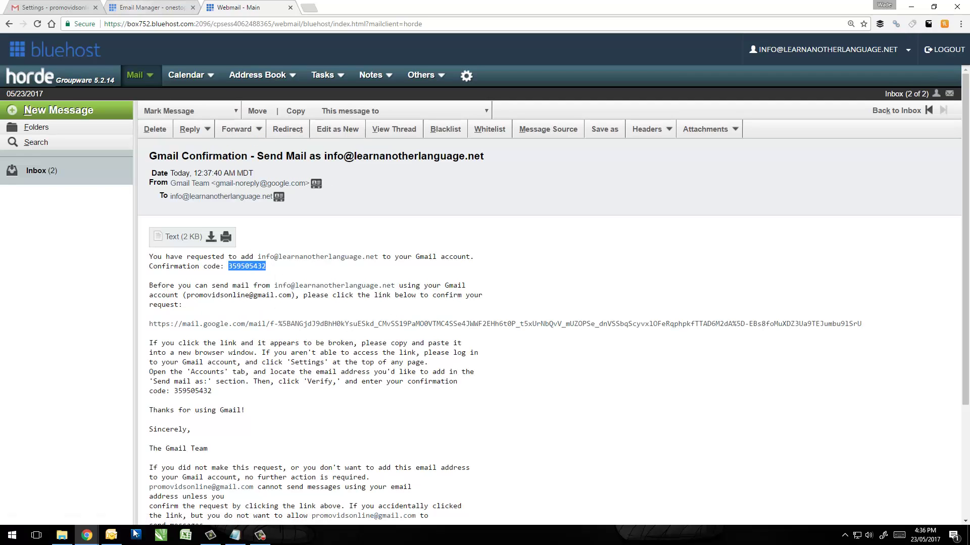
Paste the confirmation code into Gmail's verification window and verify the Bluehost address.
click(140, 7)
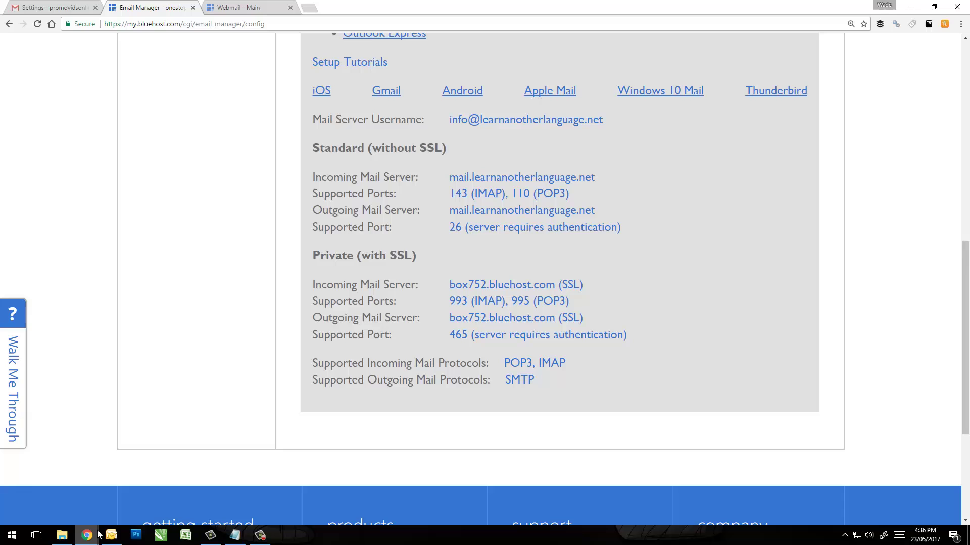
click(145, 485)
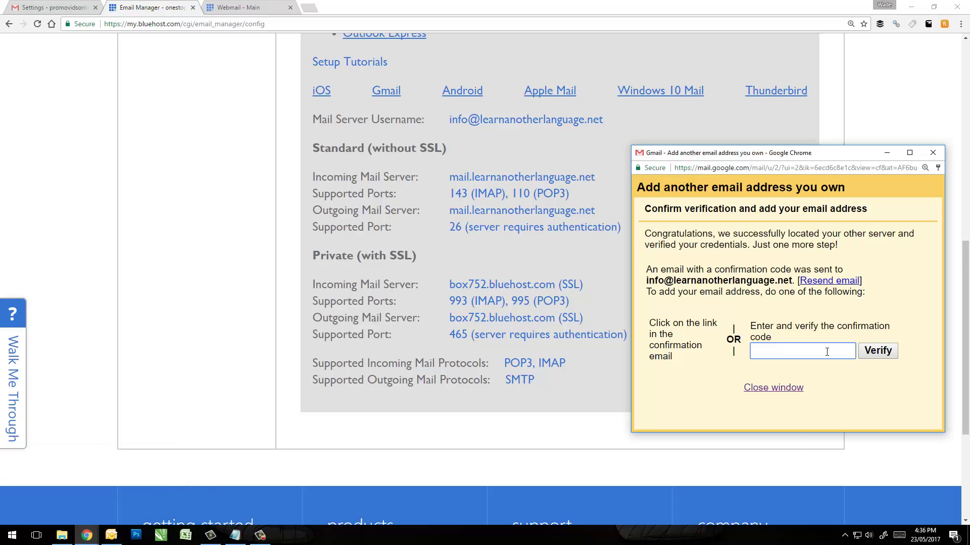
right_click(800, 352)
click(837, 410)
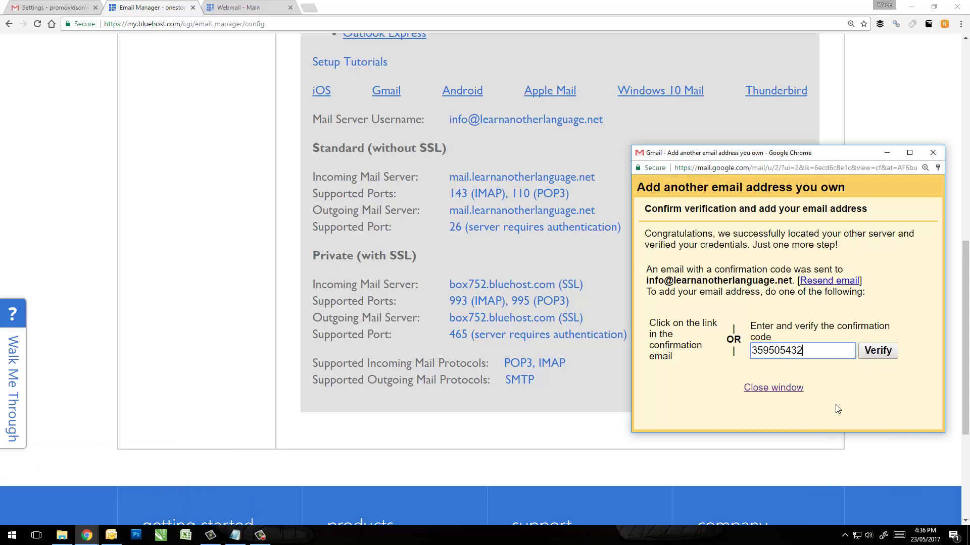
click(879, 351)
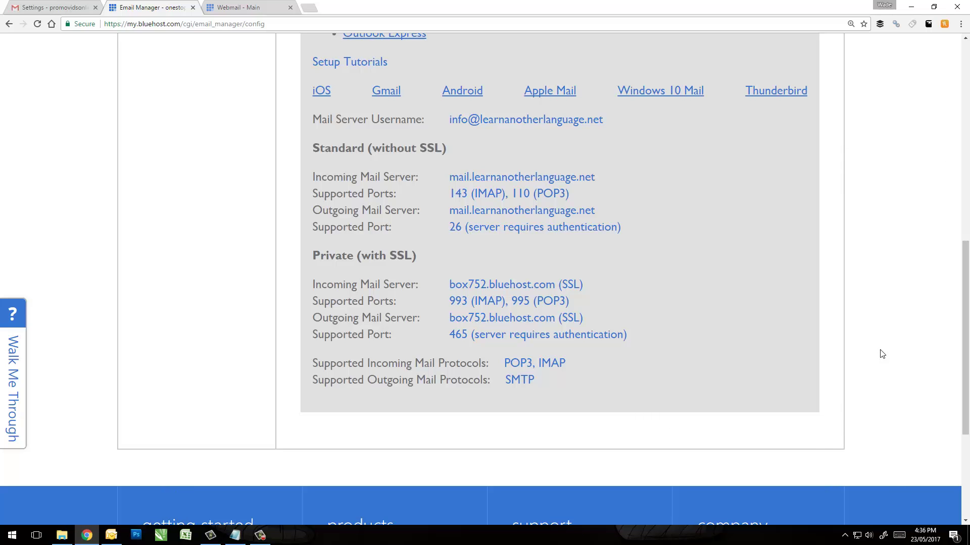
click(65, 8)
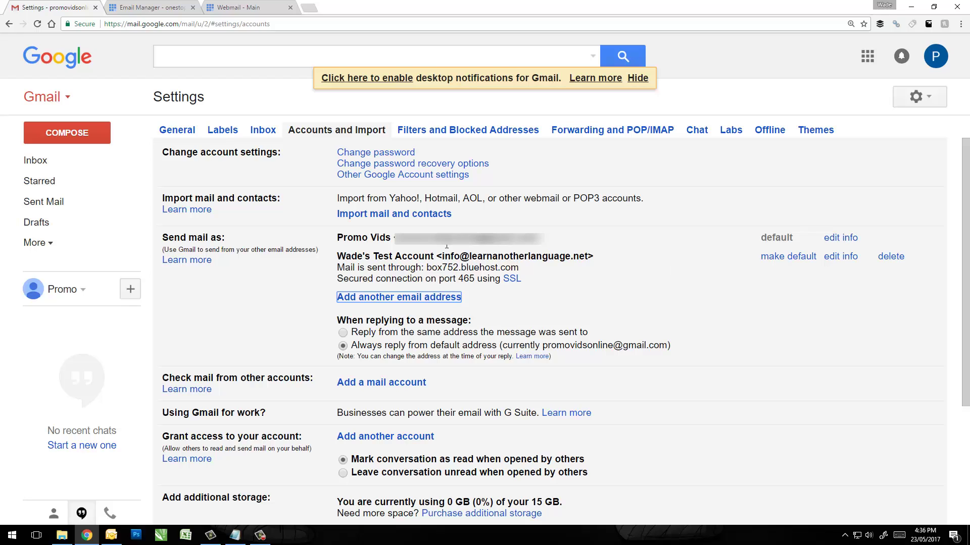
Add a mail account for the Bluehost info address and choose Import emails (POP3).
click(373, 384)
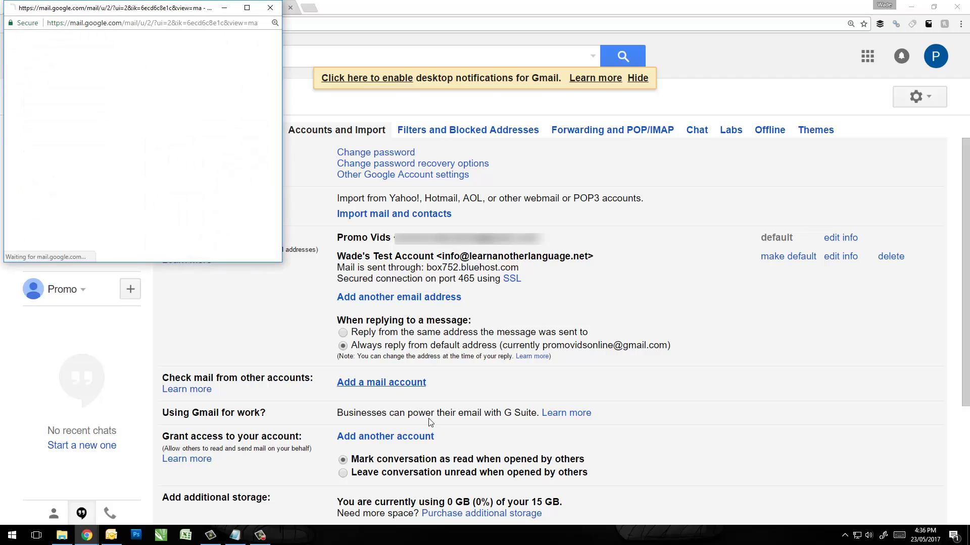
click(181, 90)
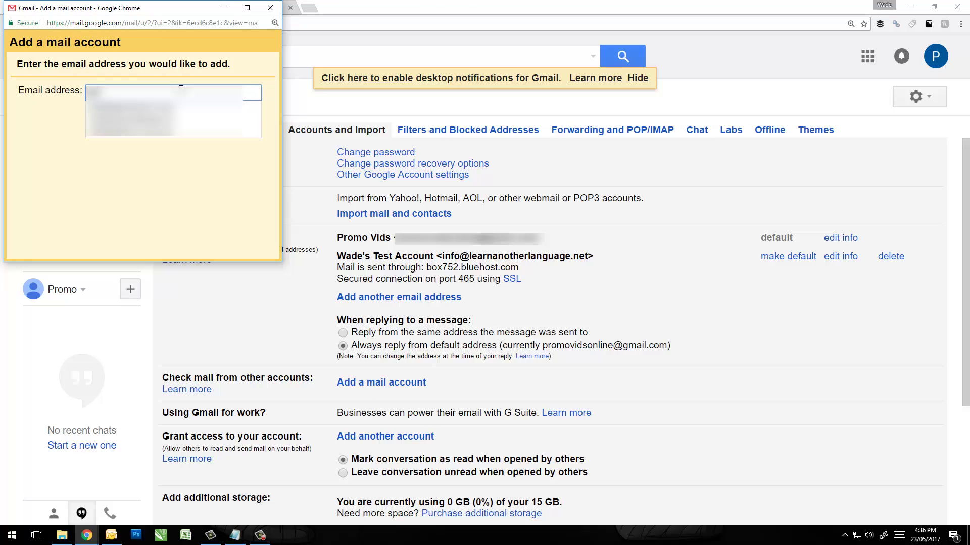
key(Down)
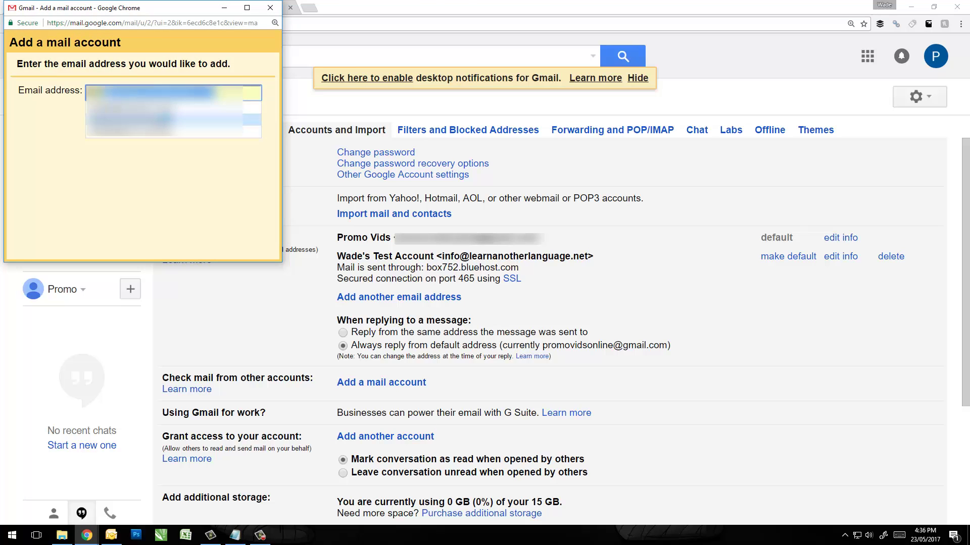
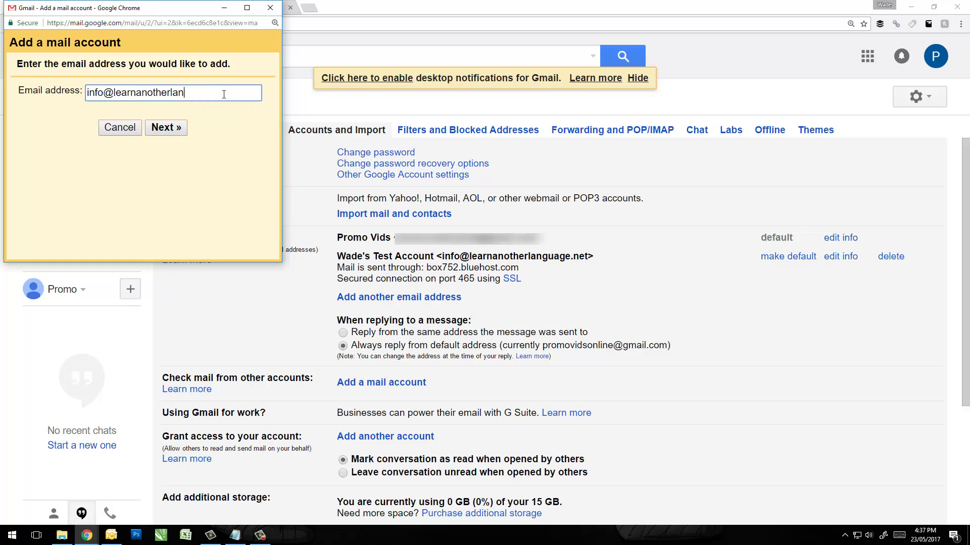
click(166, 129)
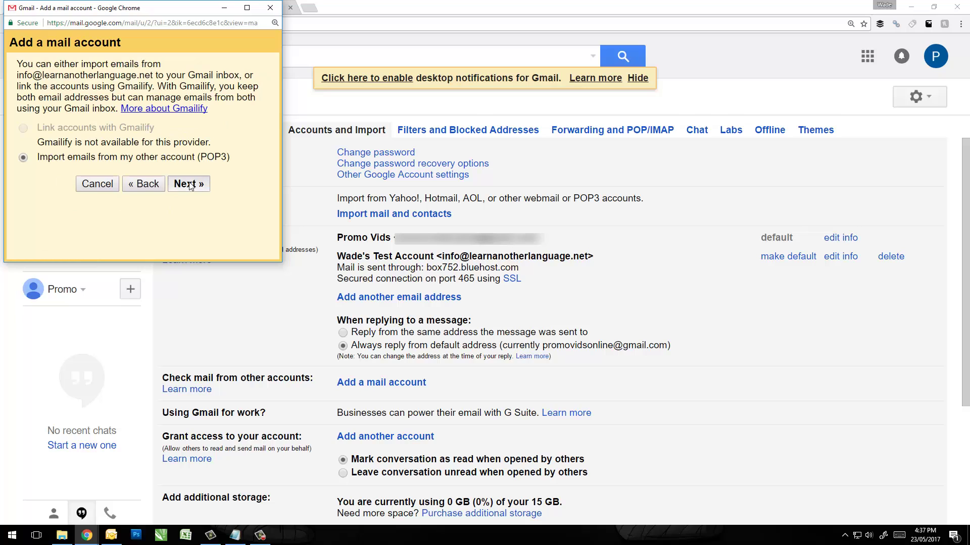
click(175, 184)
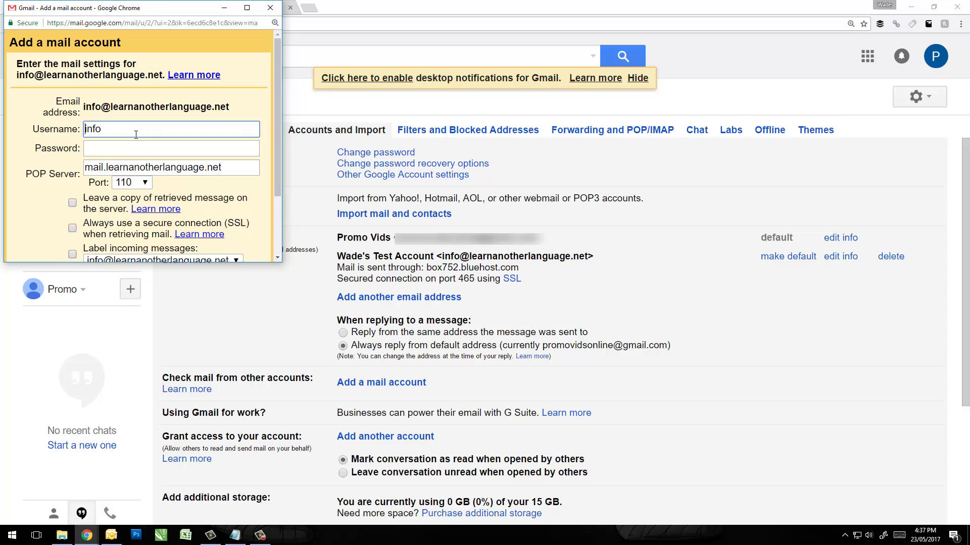
Fill the username with the full Bluehost address and paste the account password.
drag(222, 169, 111, 176)
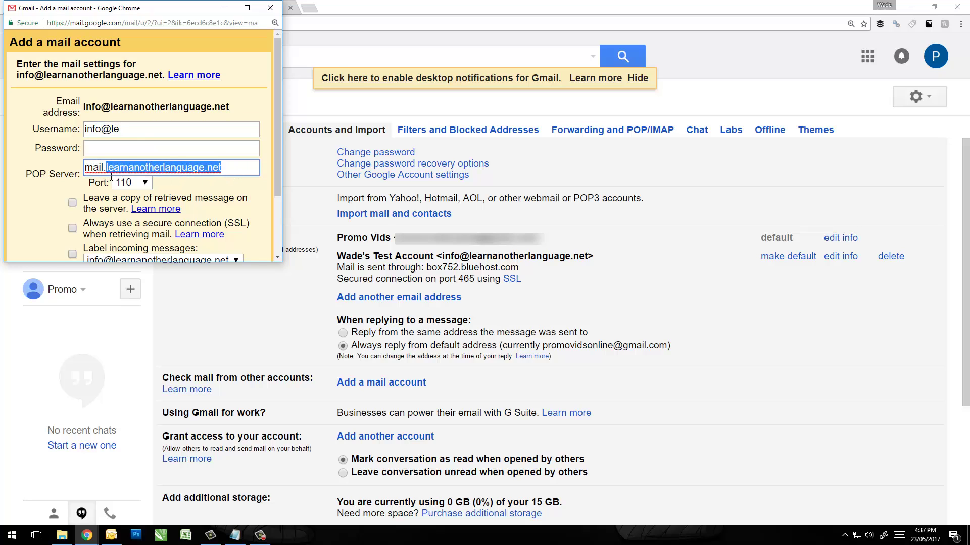
drag(112, 132, 118, 134)
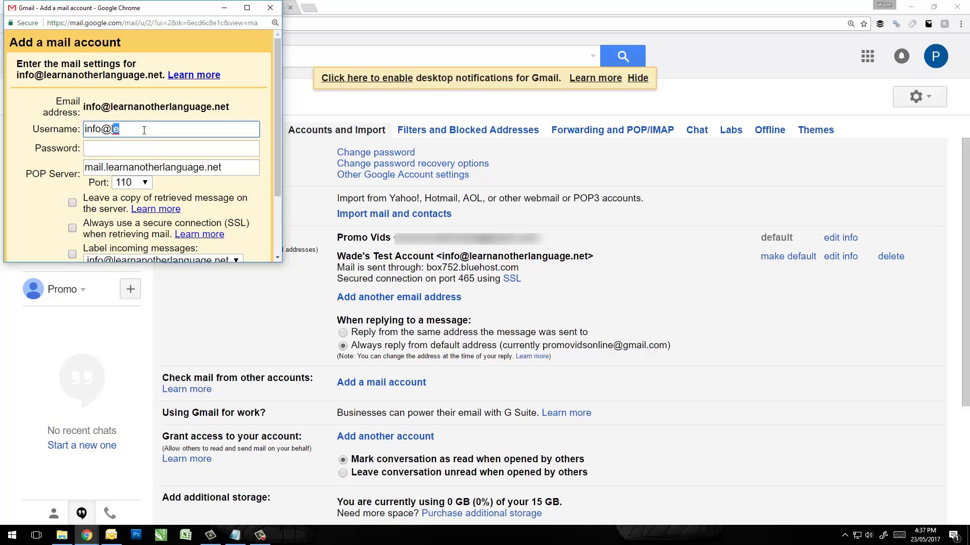
key(BackSpace)
key(Down)
key(Down)
key(Return)
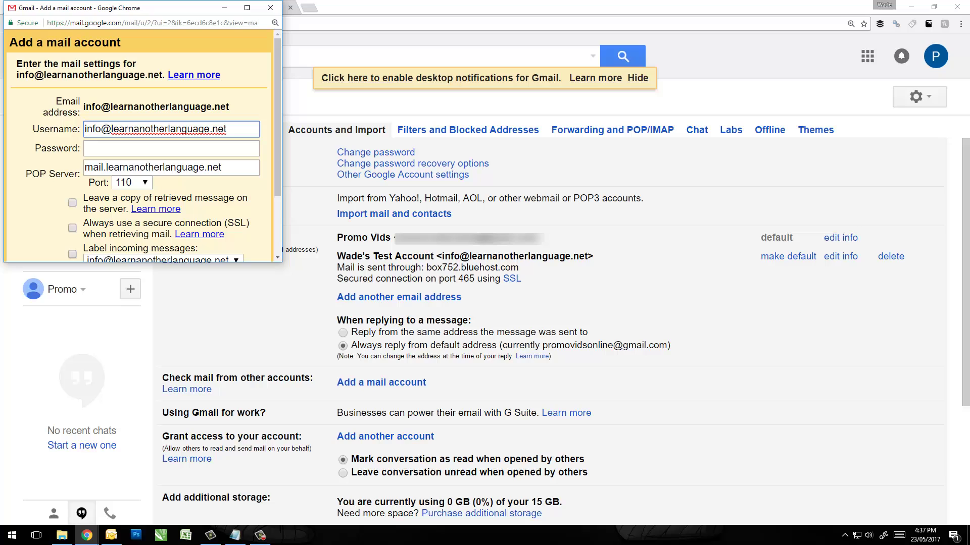
key(alt+Tab)
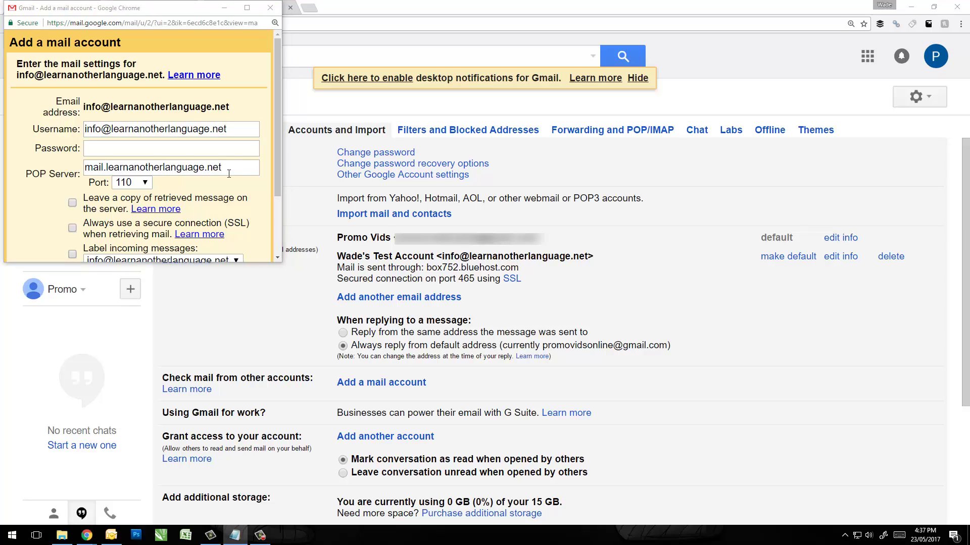
click(193, 154)
key(ctrl+v)
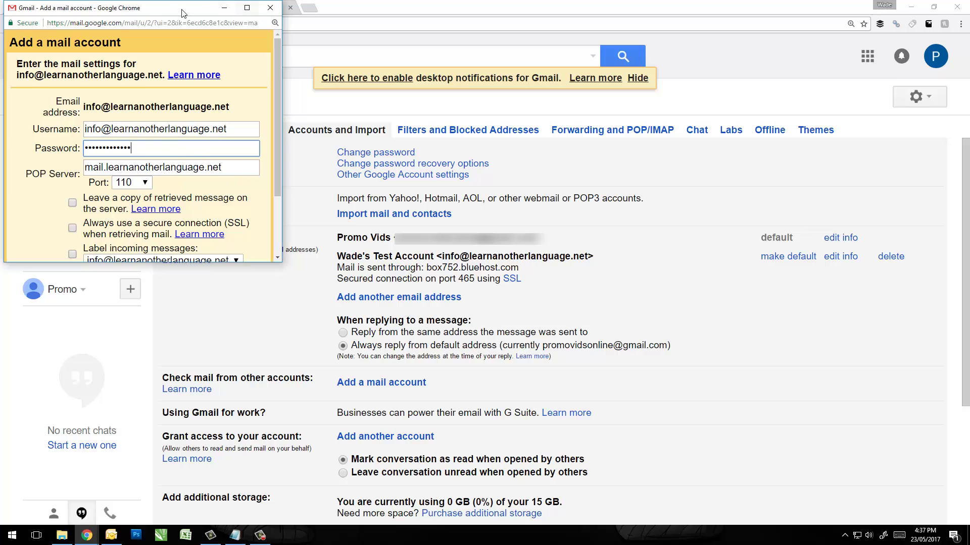
drag(171, 9, 189, 55)
Set POP server box752.bluehost.com on port 995 and leave a copy of messages on the server.
click(163, 10)
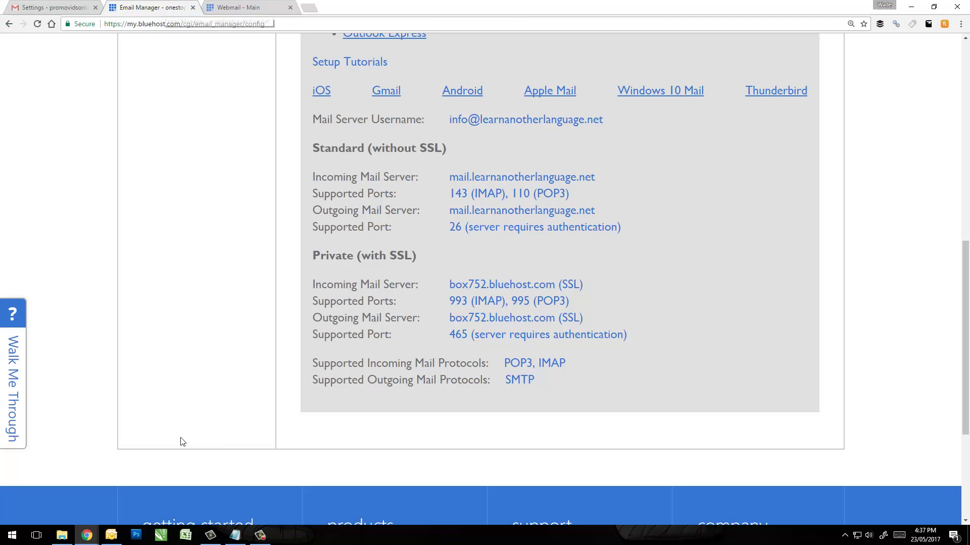
mouse_move(87, 535)
click(141, 495)
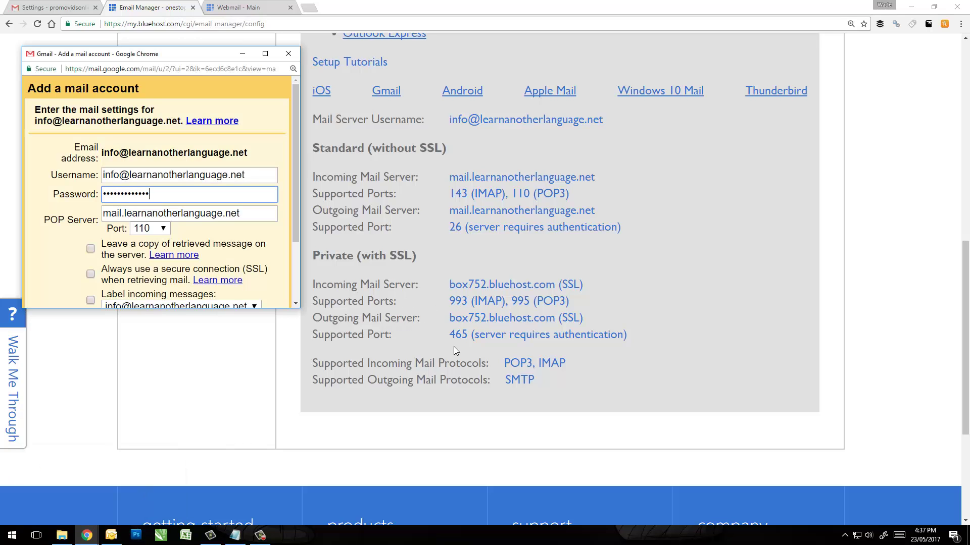
drag(252, 220, 110, 214)
key(BackSpace)
key(BackSpace)
text(bo)
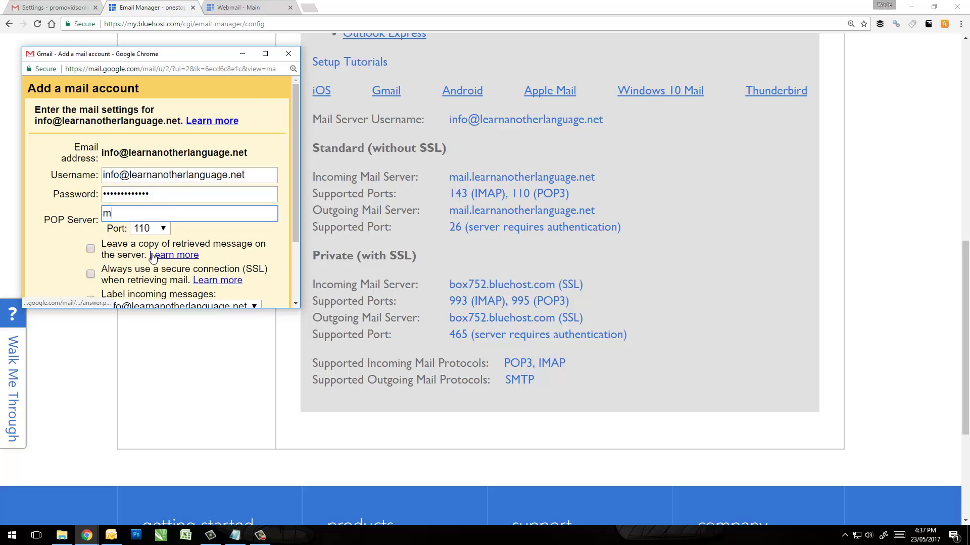
text(x)
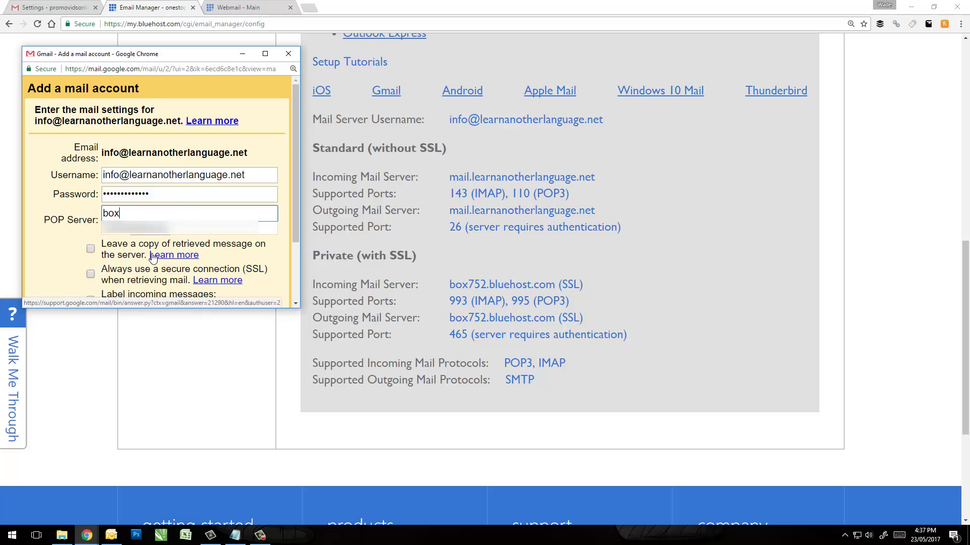
text(752)
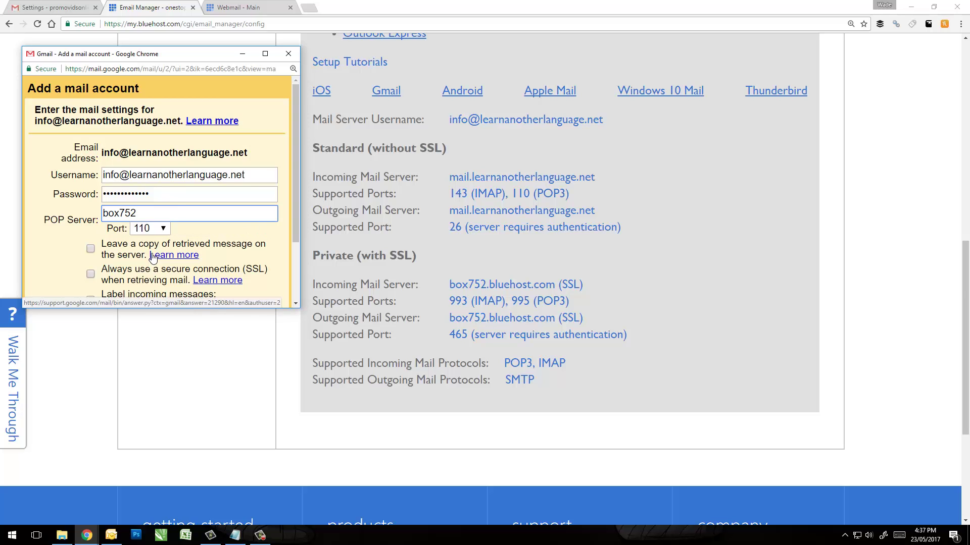
text(.bluehost.com)
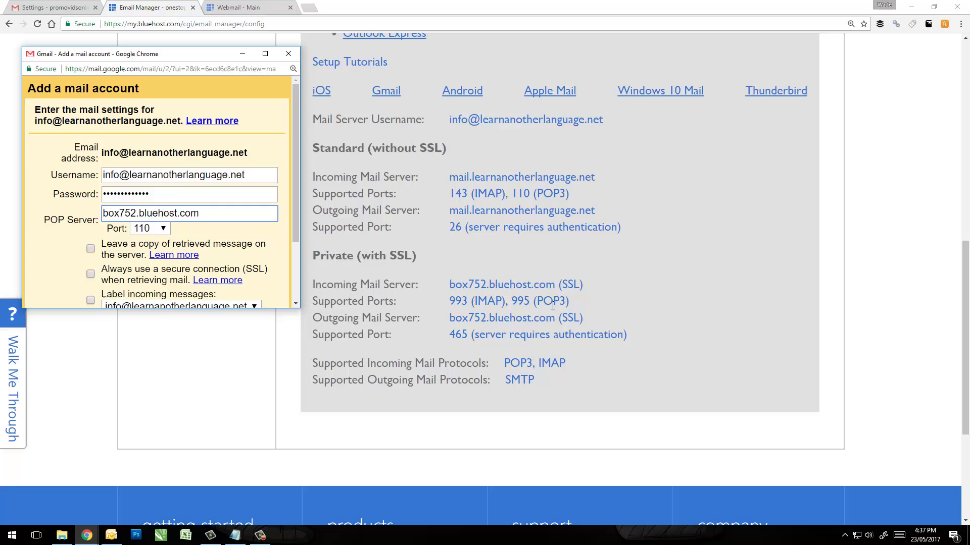
click(159, 230)
click(153, 279)
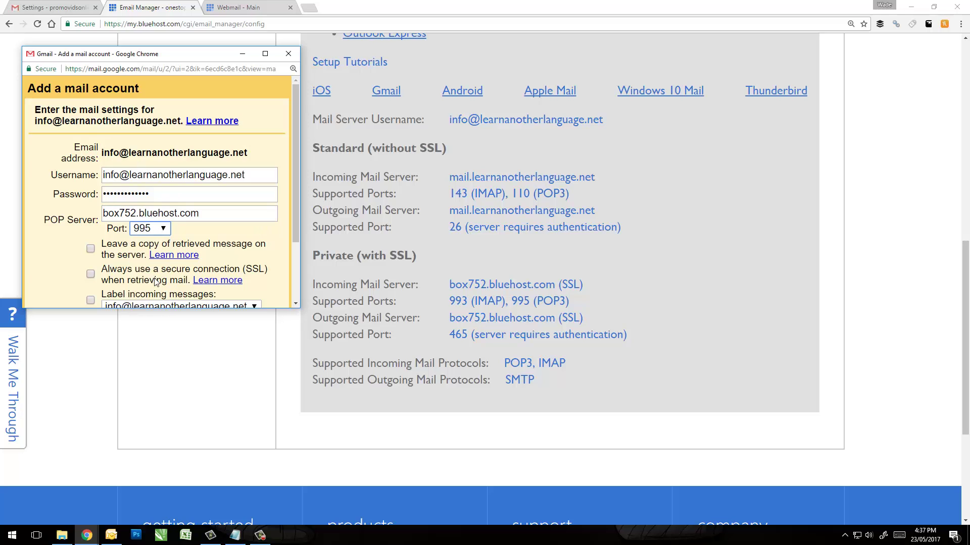
click(91, 251)
scroll(90, 276, down, 1)
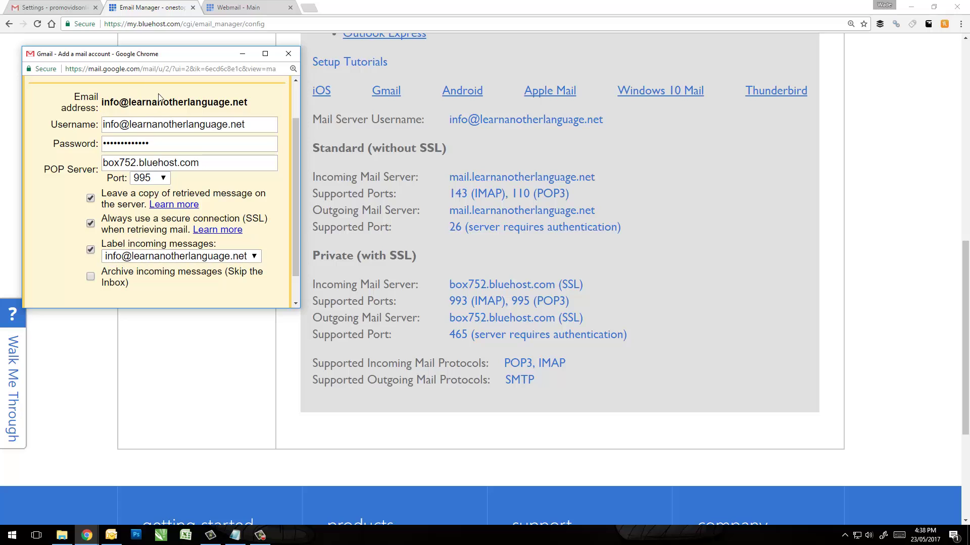
Label incoming messages with a new '_learn' label and add the POP3 account.
click(254, 256)
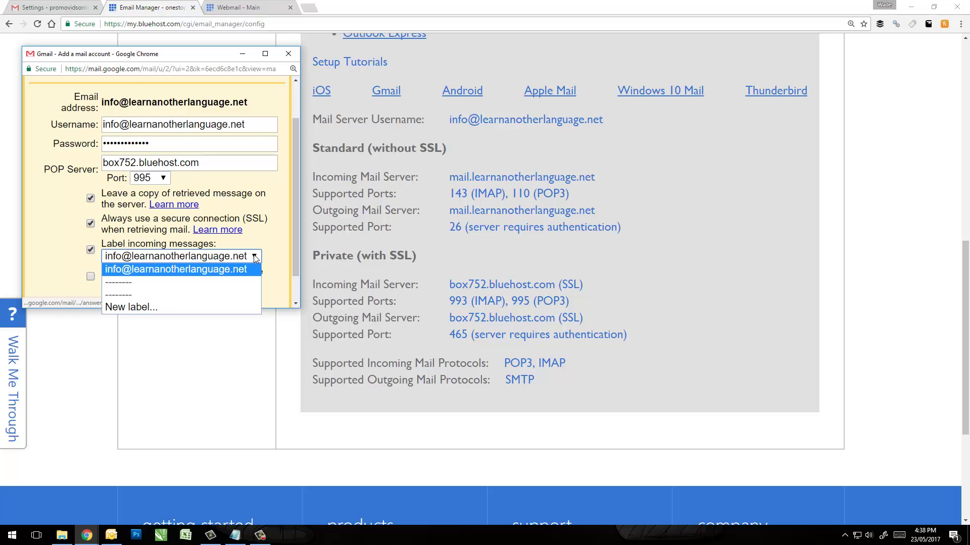
click(150, 308)
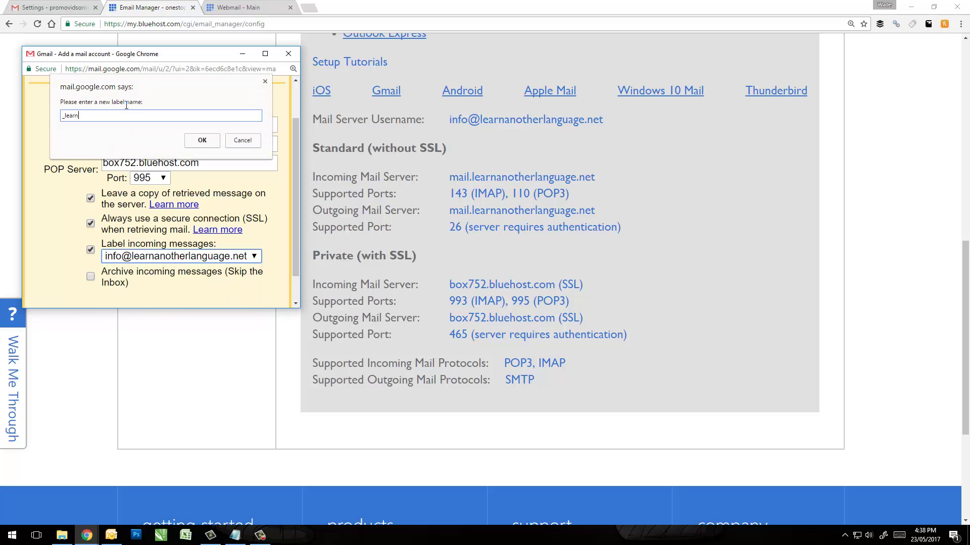
click(202, 140)
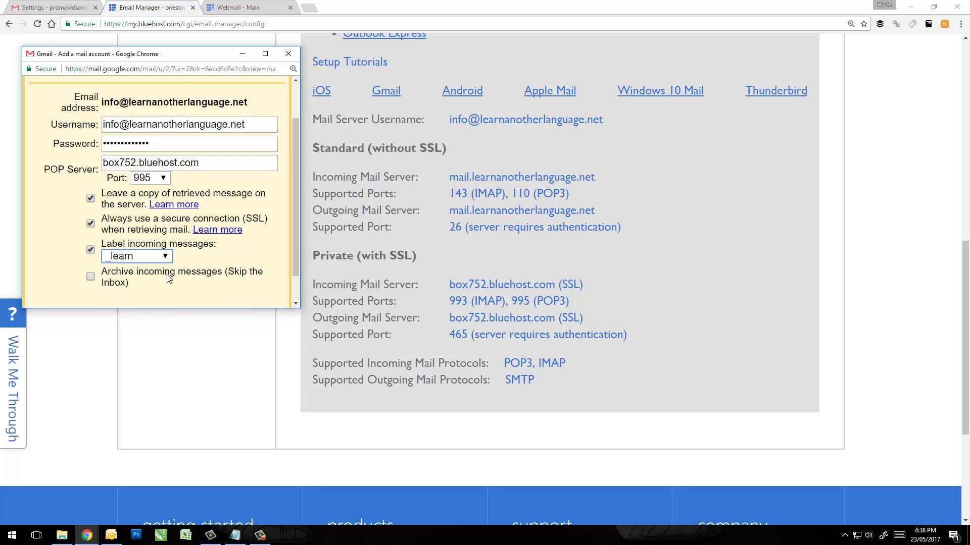
scroll(172, 266, down, 1)
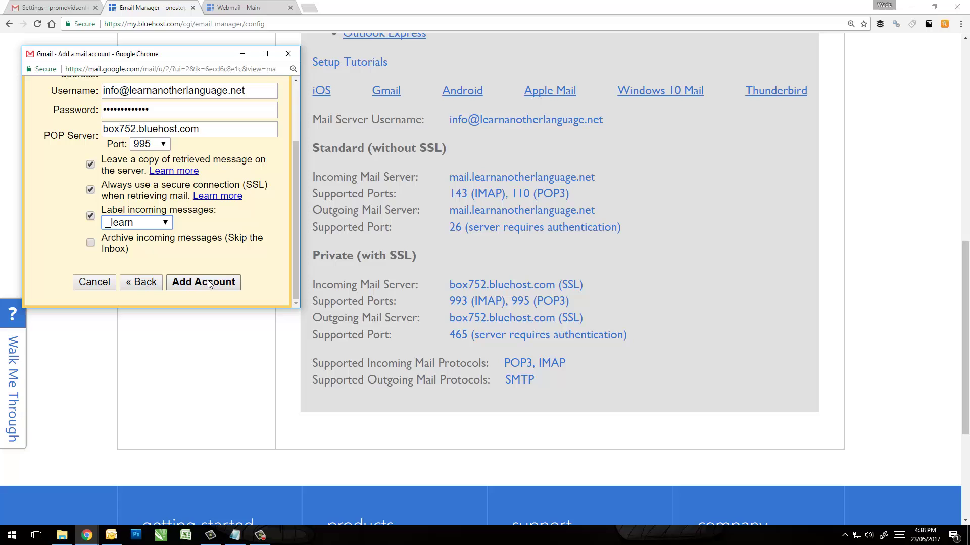
click(209, 283)
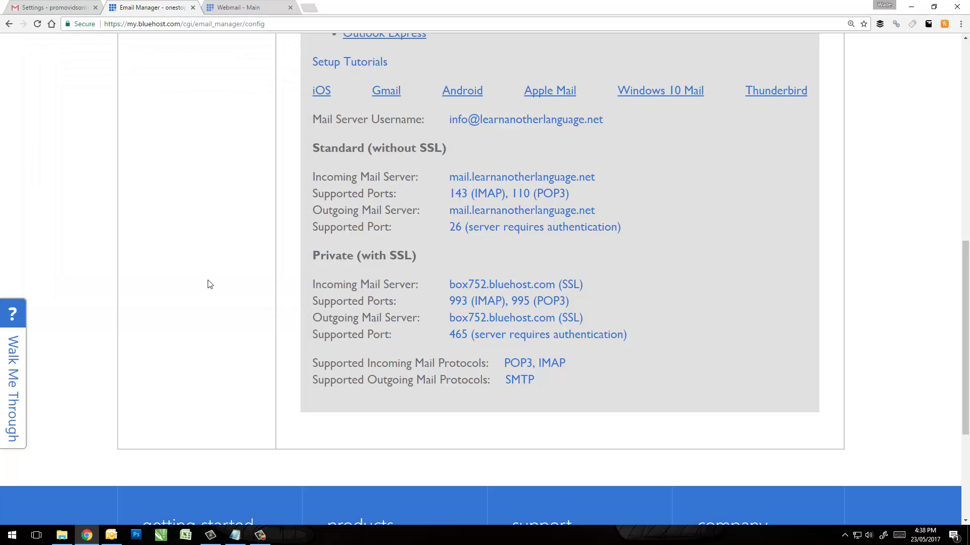
Check the 3 fetched mails and the _learn-tagged inbox, then return to the webmail confirmation.
click(87, 5)
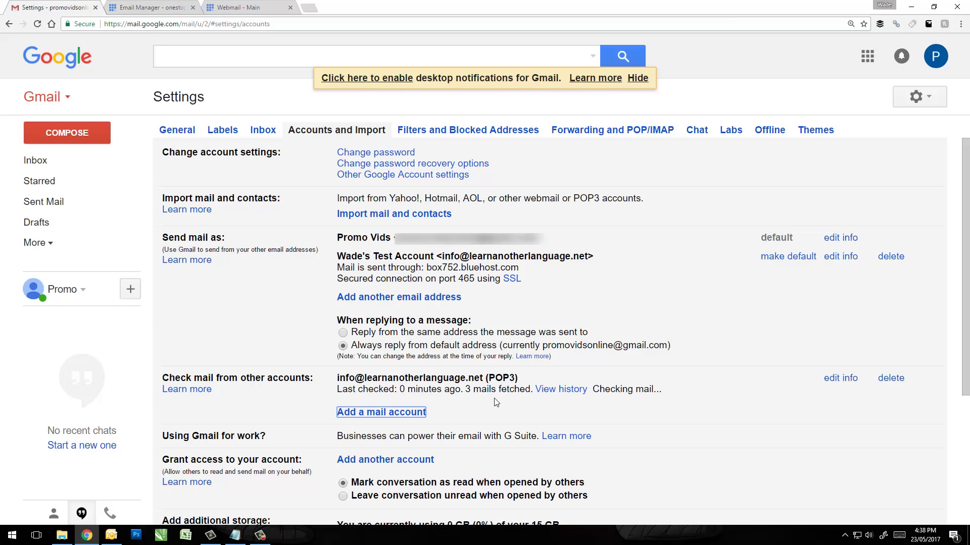
drag(466, 390, 514, 397)
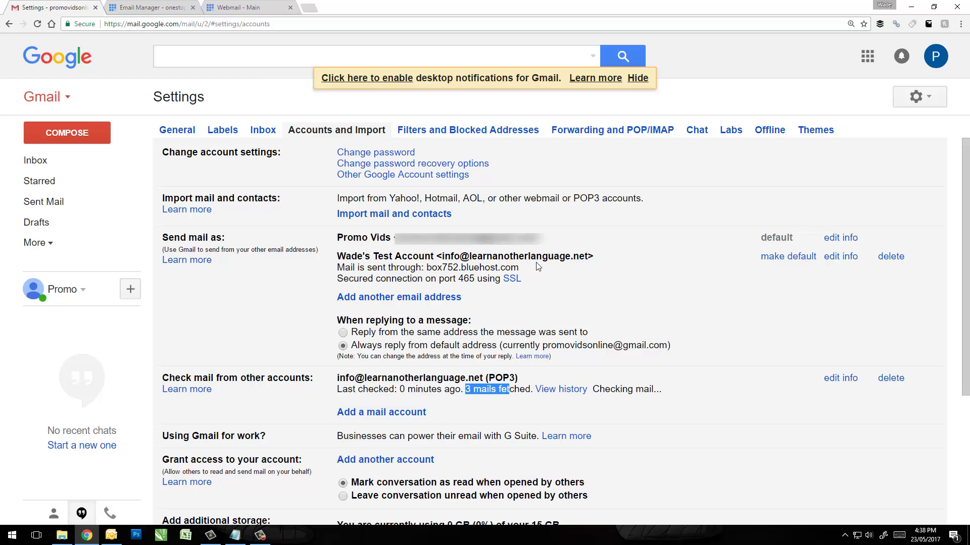
click(45, 162)
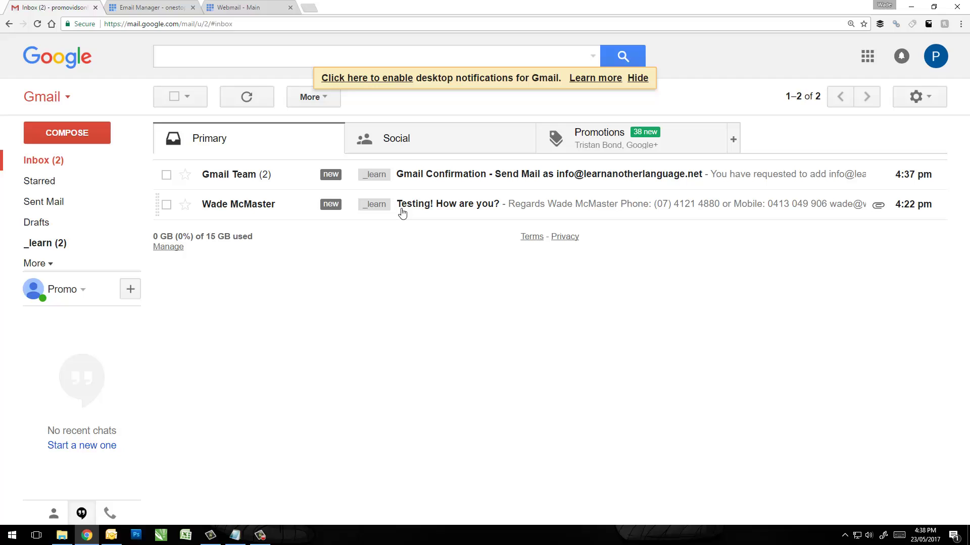
click(237, 7)
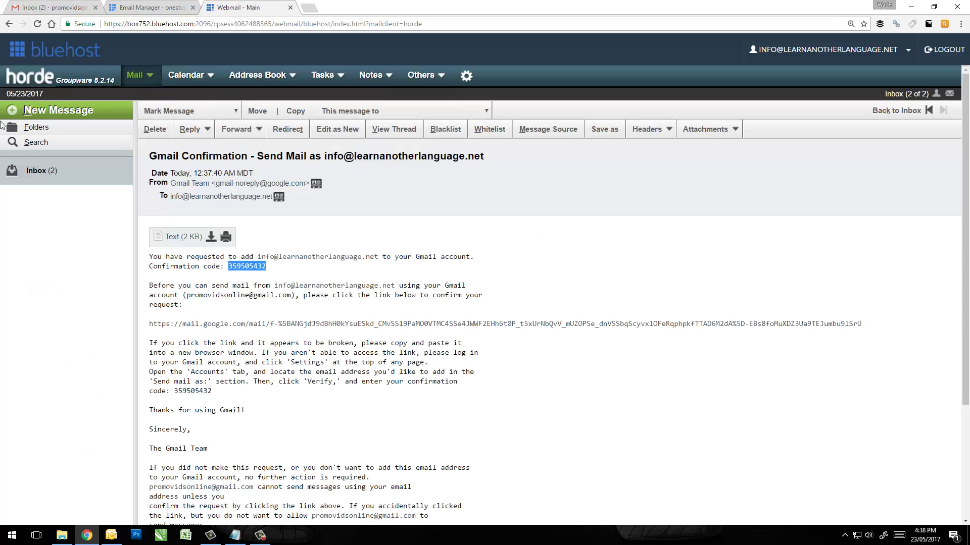
View the Horde webmail inbox listing both messages, then go back to the Gmail inbox.
click(38, 171)
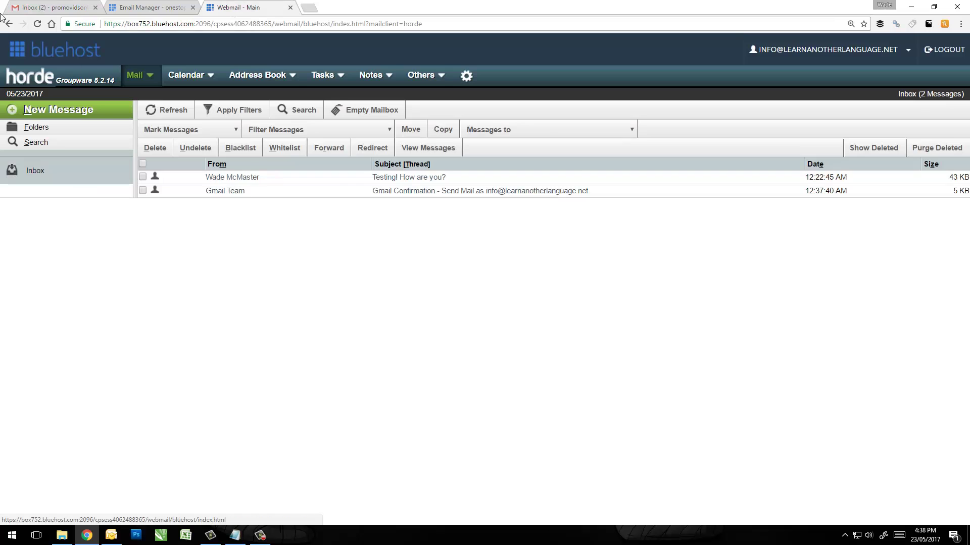
click(32, 8)
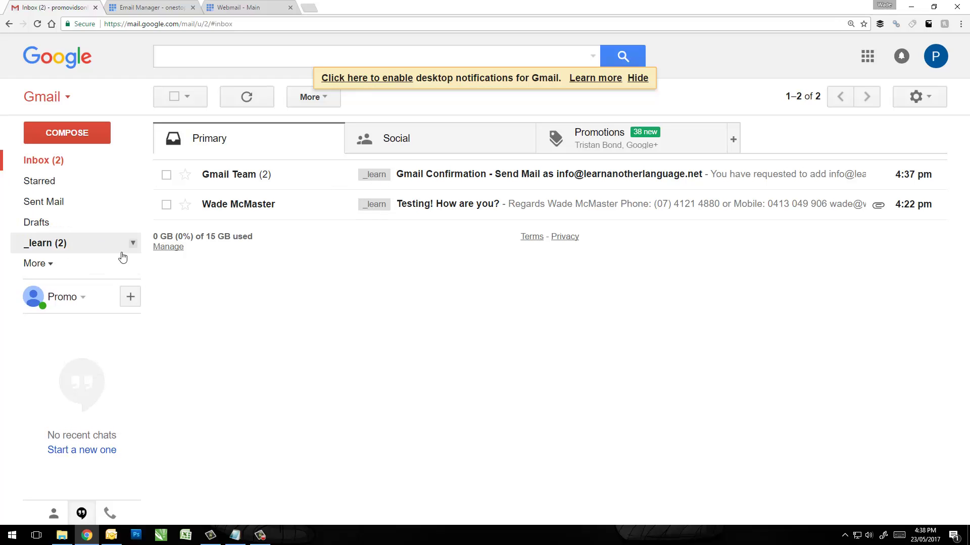
Colour the _learn label green and open its view listing the two imported messages.
click(55, 266)
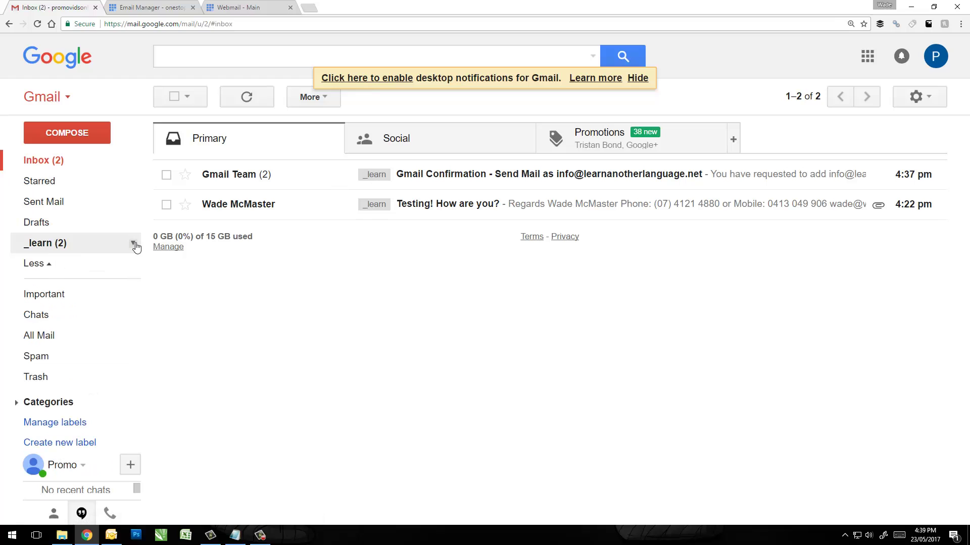
click(134, 244)
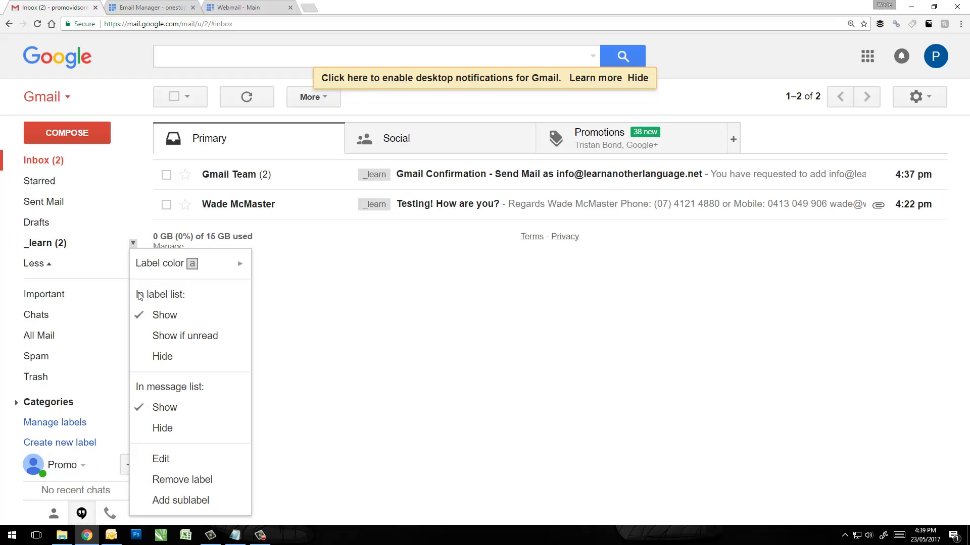
mouse_move(161, 273)
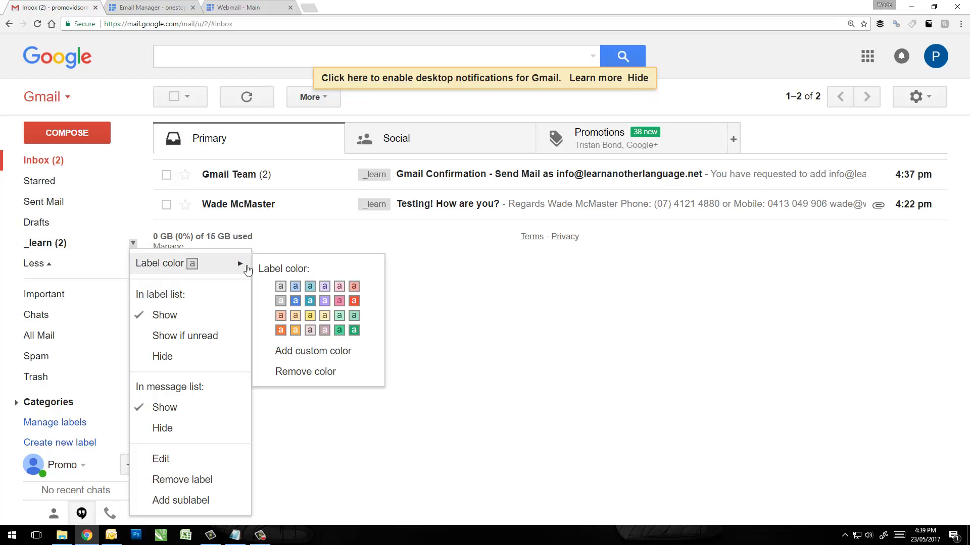
click(342, 331)
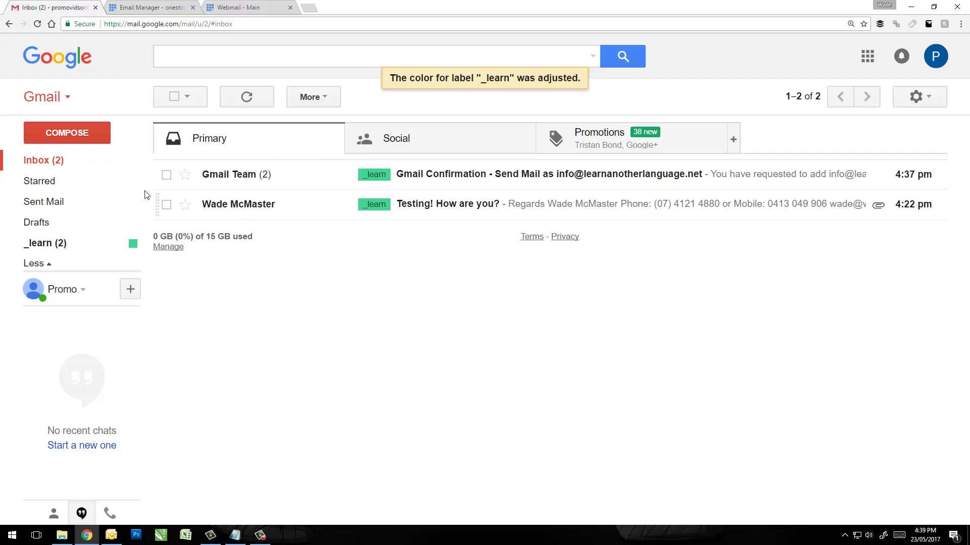
mouse_move(43, 245)
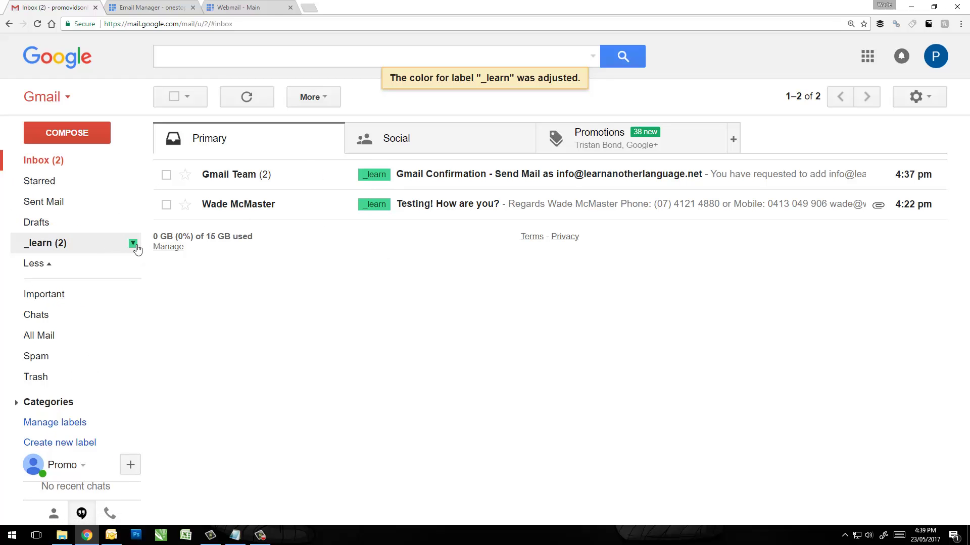
click(59, 247)
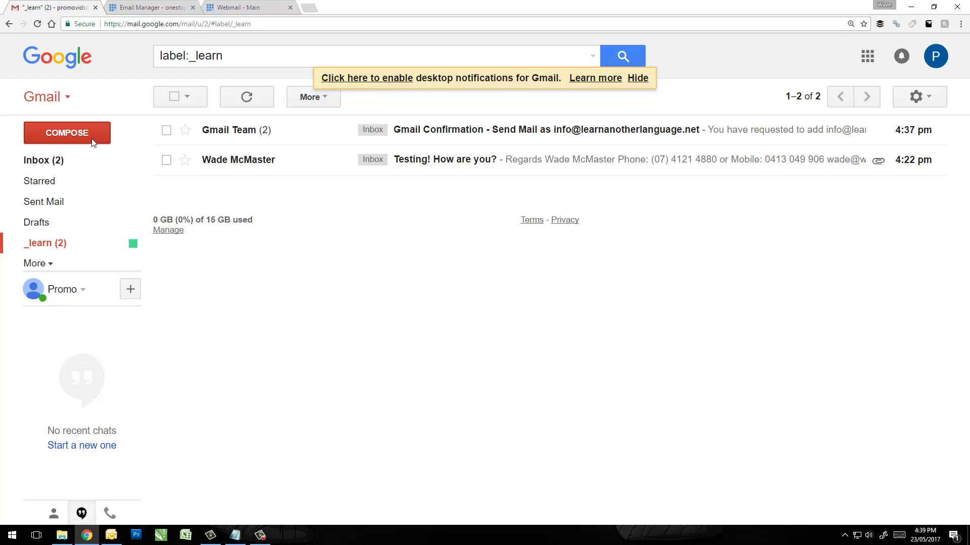
Start a message from the Bluehost alias, close it into Drafts, and open Gmail Settings.
click(78, 135)
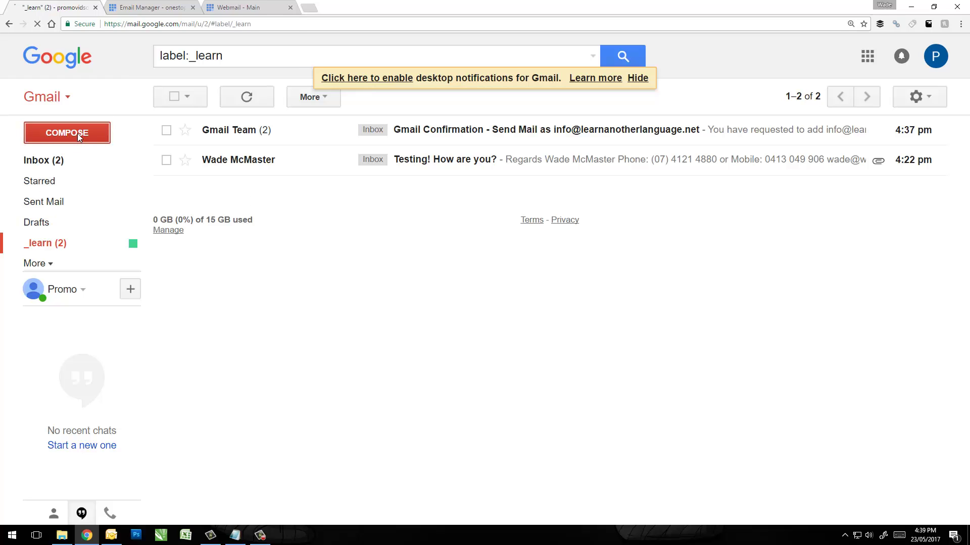
click(802, 243)
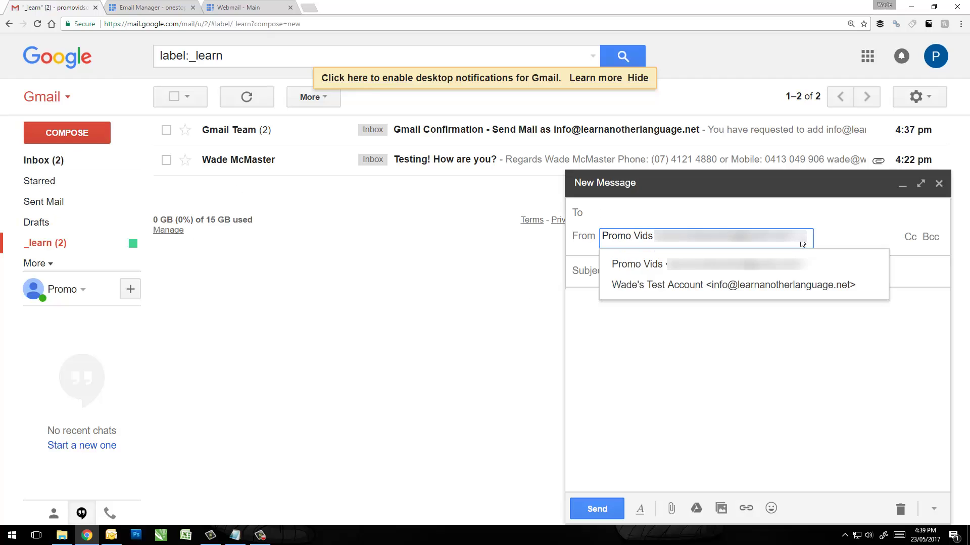
click(733, 286)
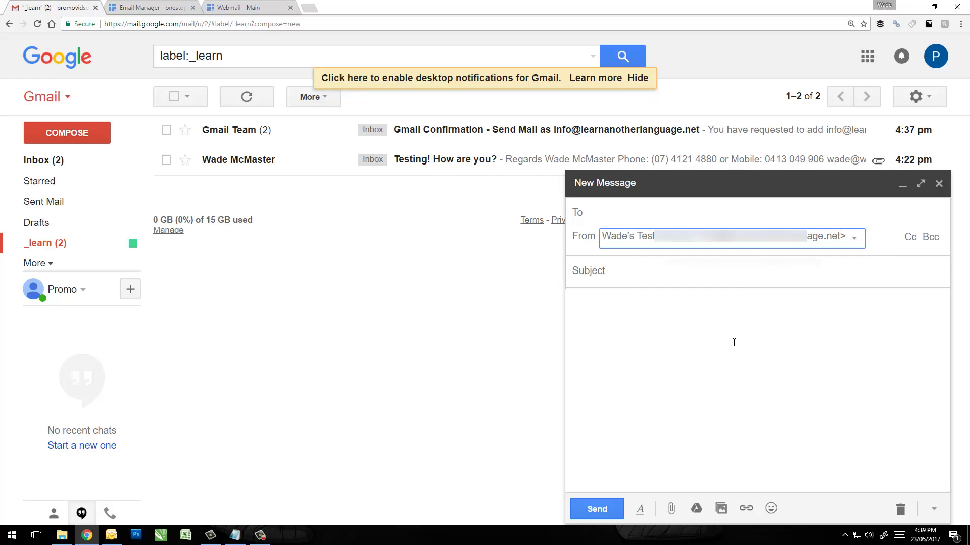
click(938, 184)
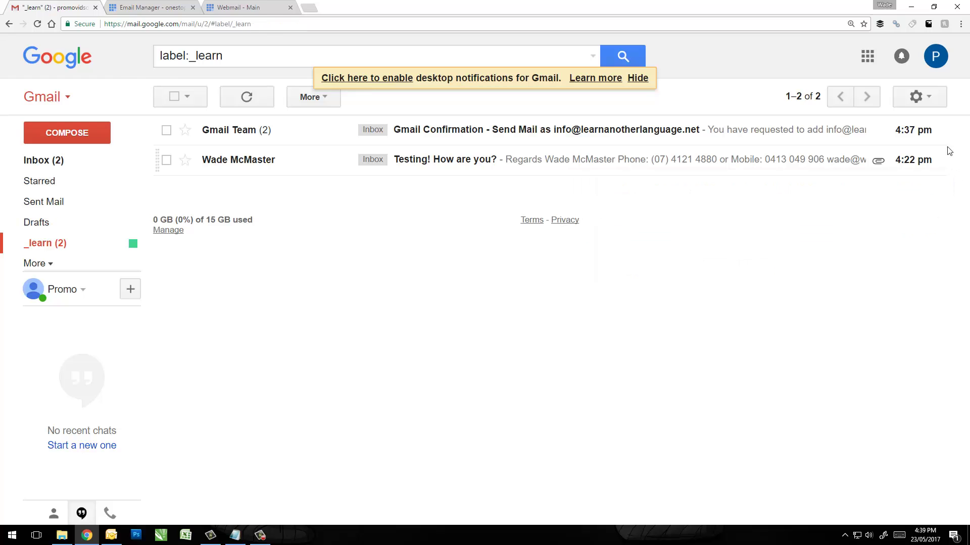
click(931, 100)
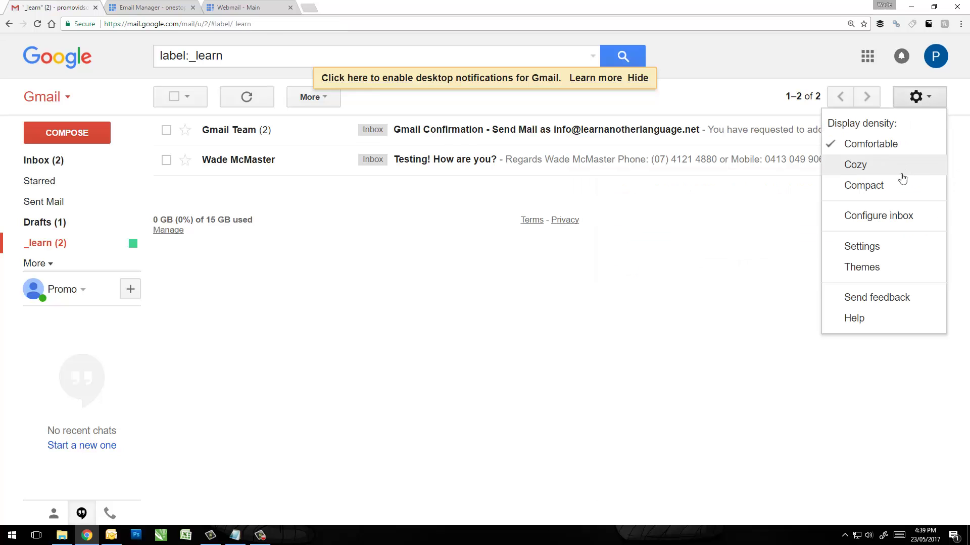
click(873, 251)
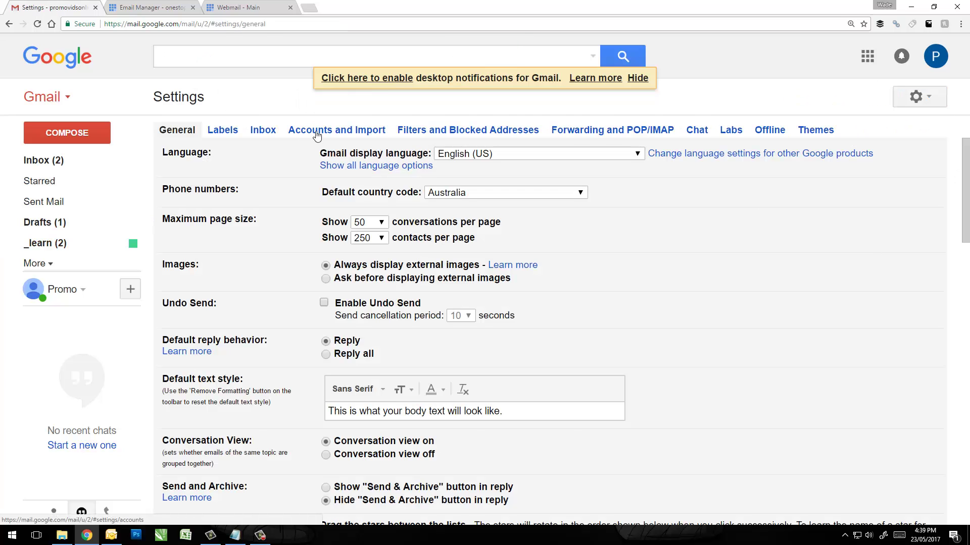
Under Accounts and Import, make the Bluehost alias the default Send mail as address.
click(317, 133)
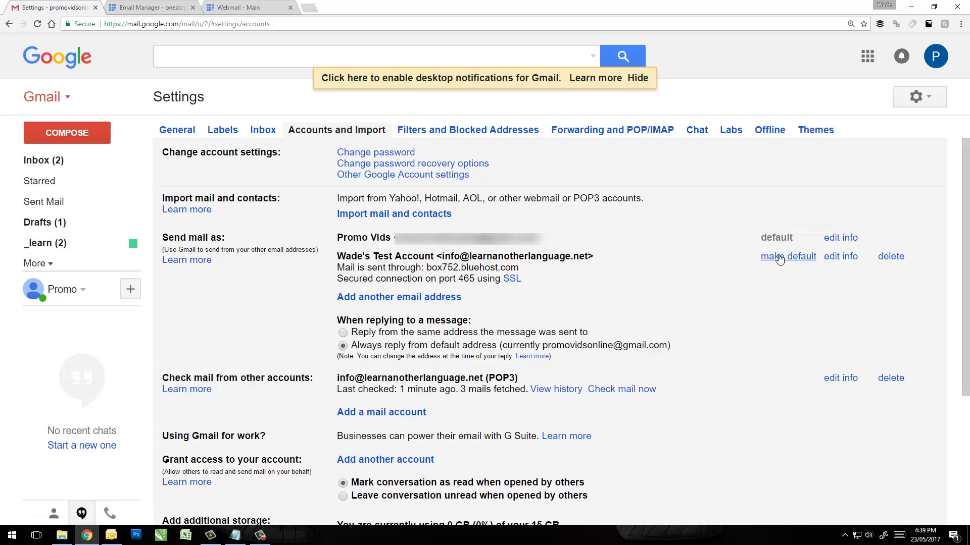
drag(347, 259, 617, 266)
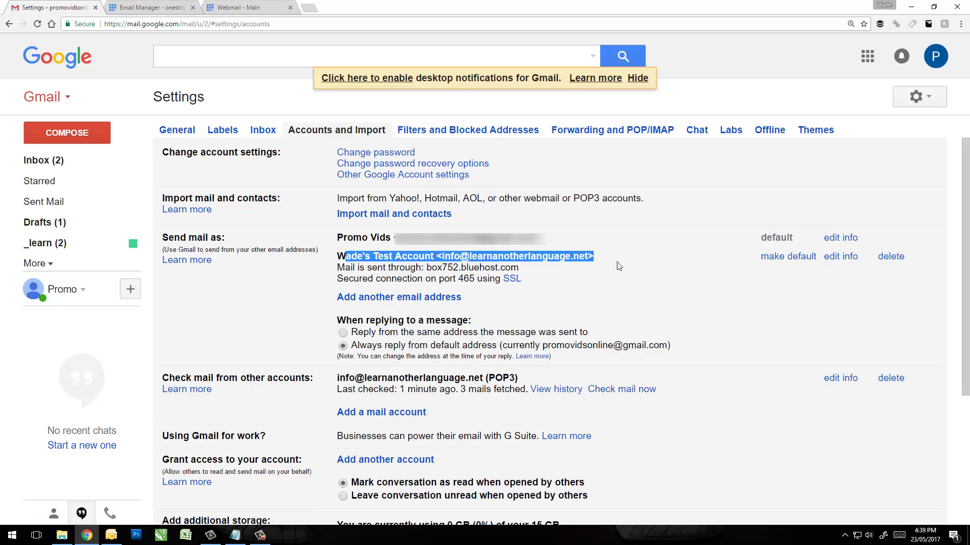
click(747, 279)
click(790, 257)
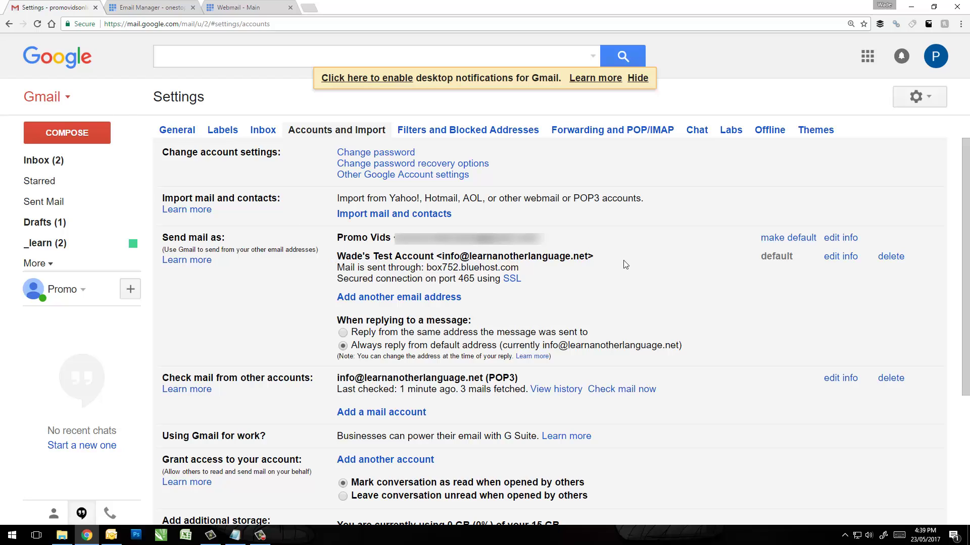
drag(559, 260, 374, 266)
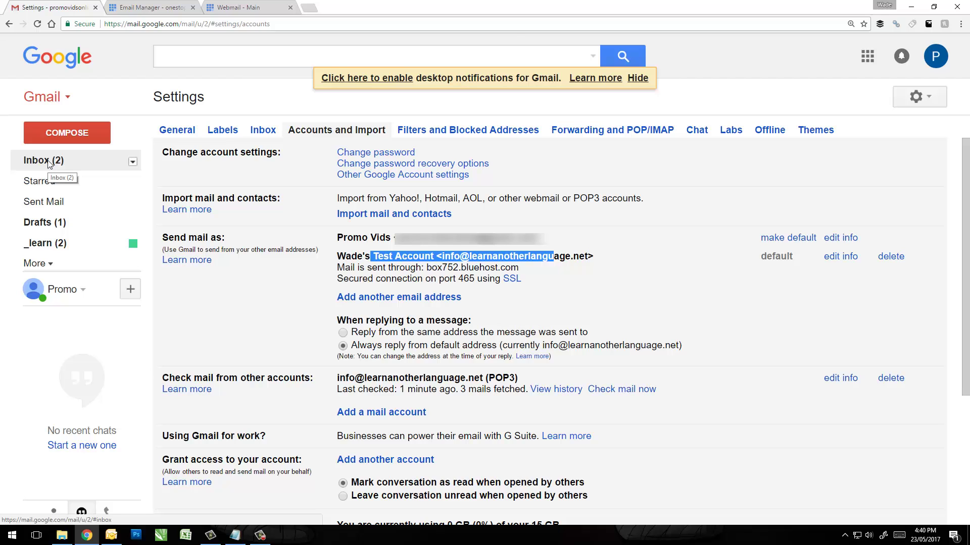
Confirm a new message from the inbox defaults to the Bluehost alias, then minimise it.
click(52, 162)
click(71, 141)
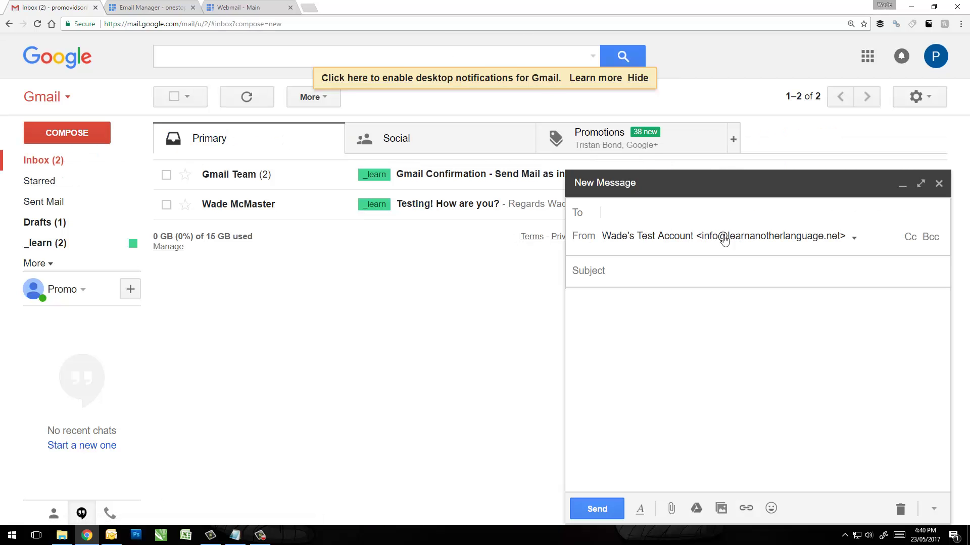
click(726, 241)
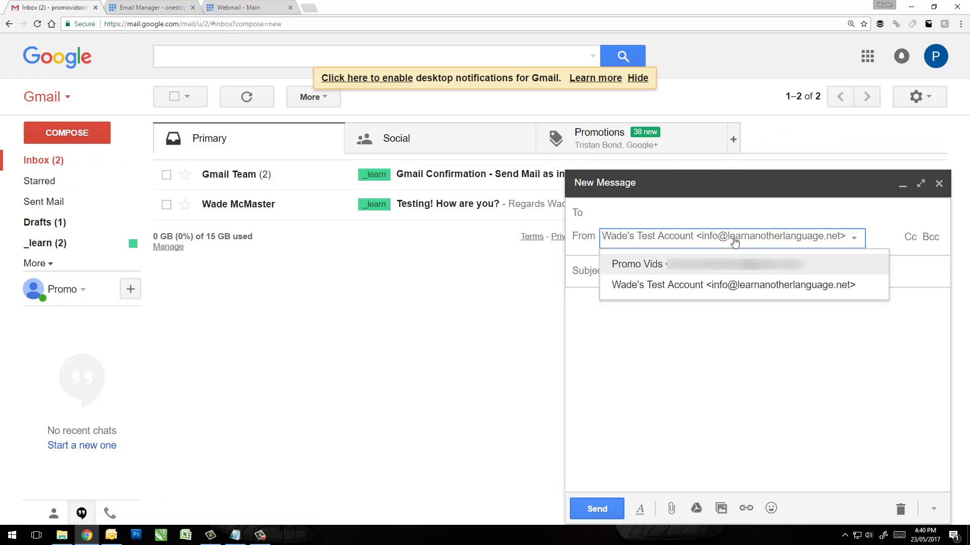
click(733, 242)
click(753, 188)
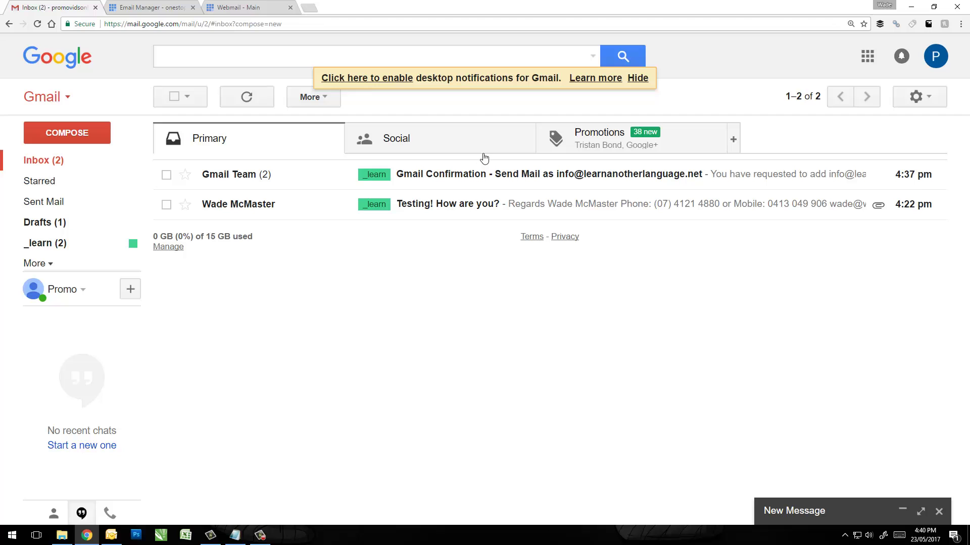
Open the Configure inbox dialog and close it without changes.
click(918, 101)
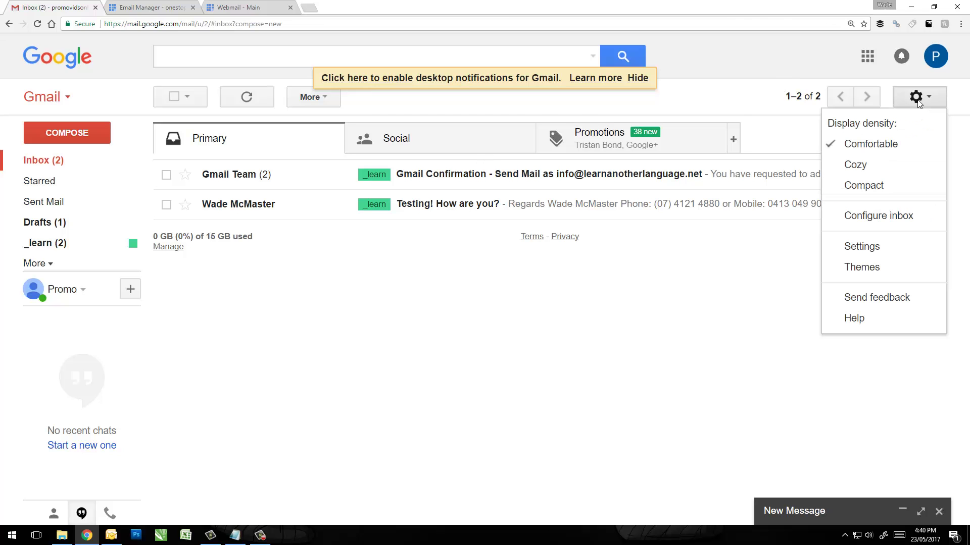
click(862, 217)
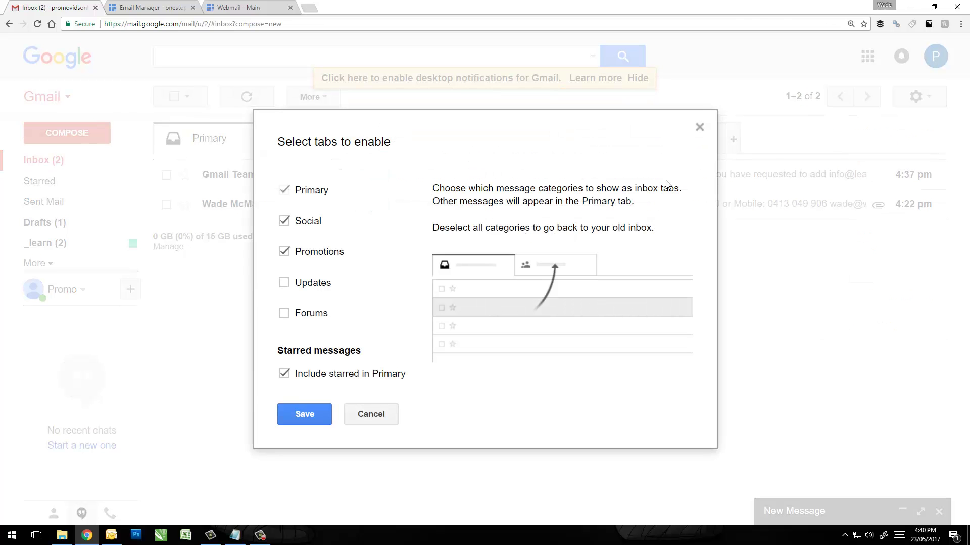
click(699, 127)
In General settings, find the Signature section and start editing the Bluehost alias signature.
click(873, 243)
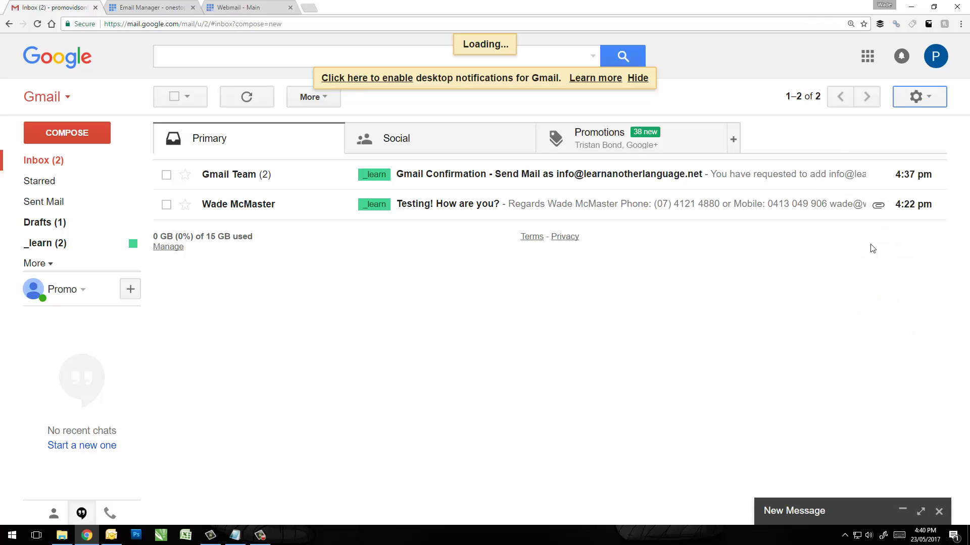
scroll(420, 223, down, 14)
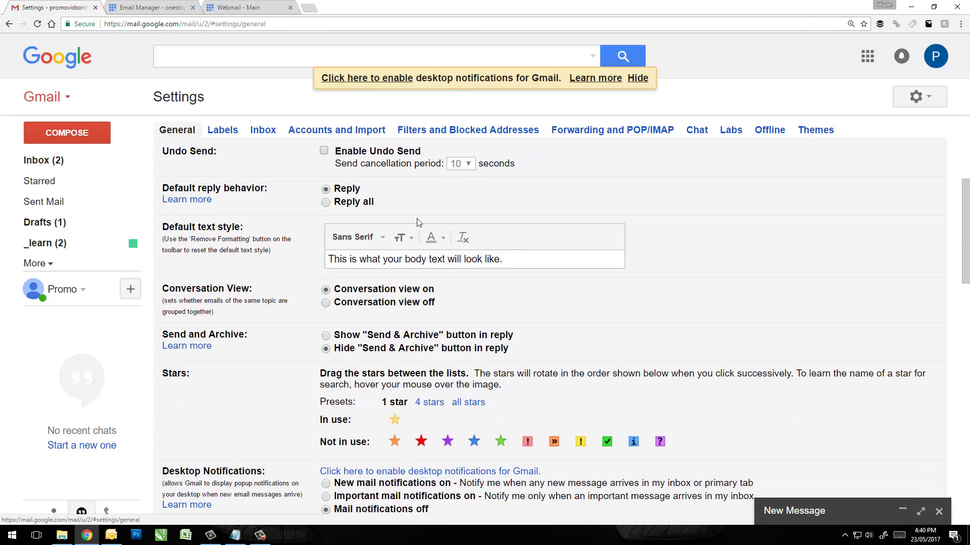
scroll(548, 312, down, 7)
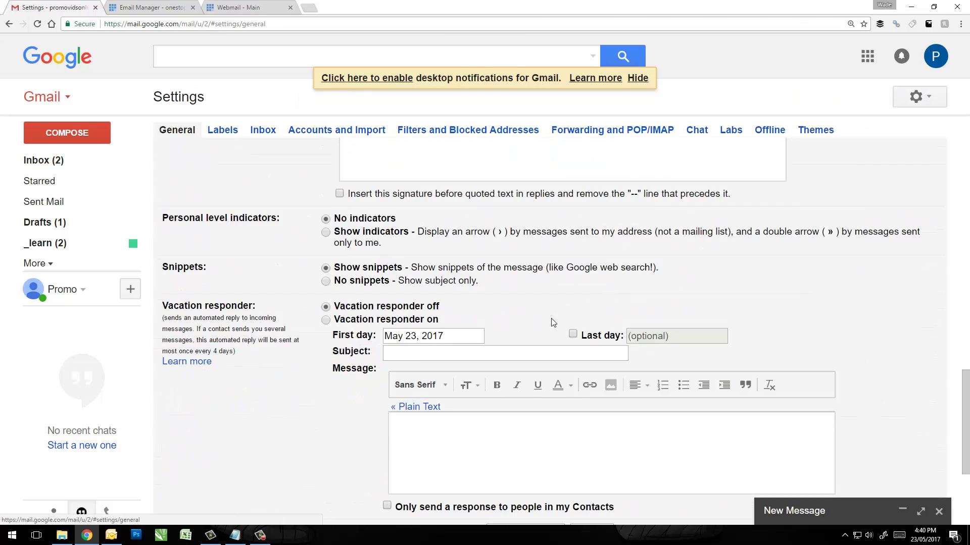
scroll(445, 288, up, 6)
click(384, 324)
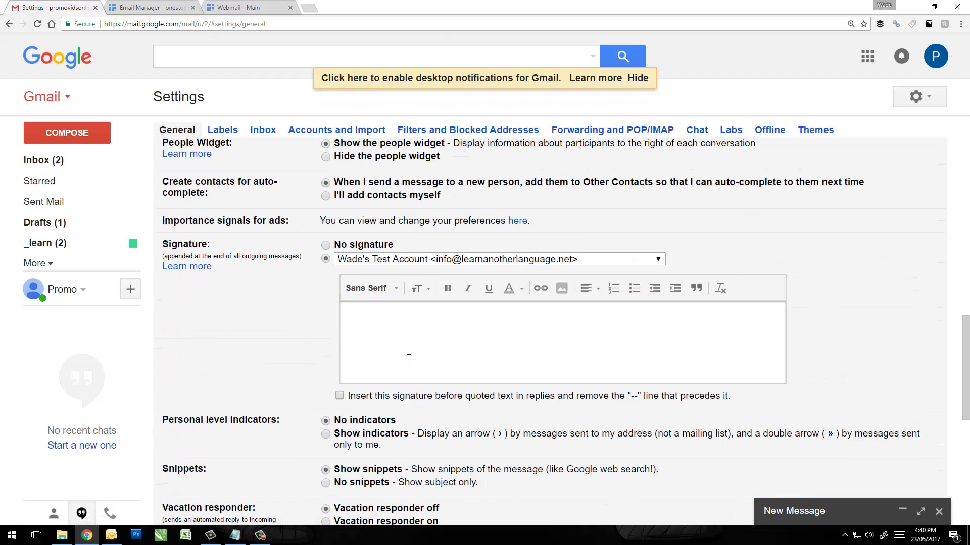